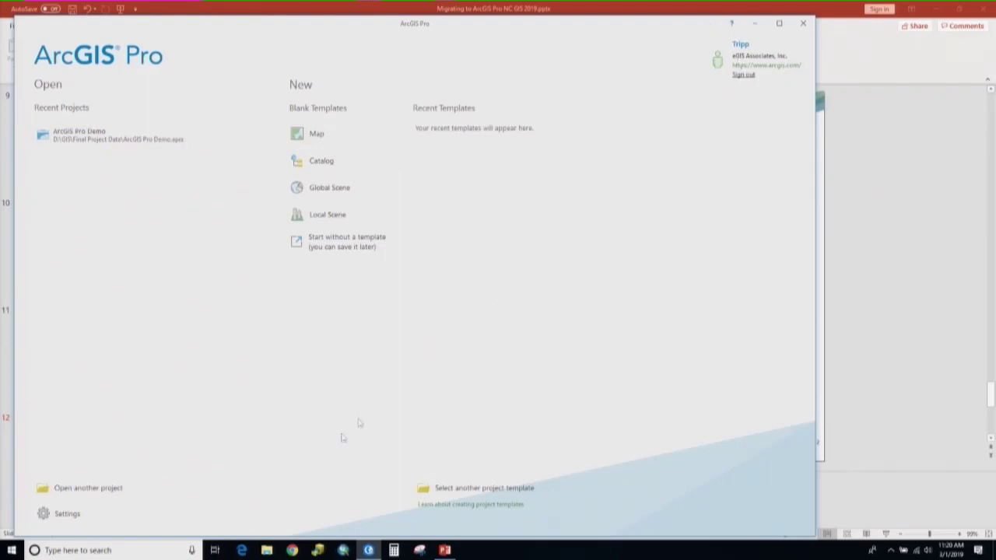
# Switch to Chrome and go to arcgis.com
pyautogui.click(292, 550)
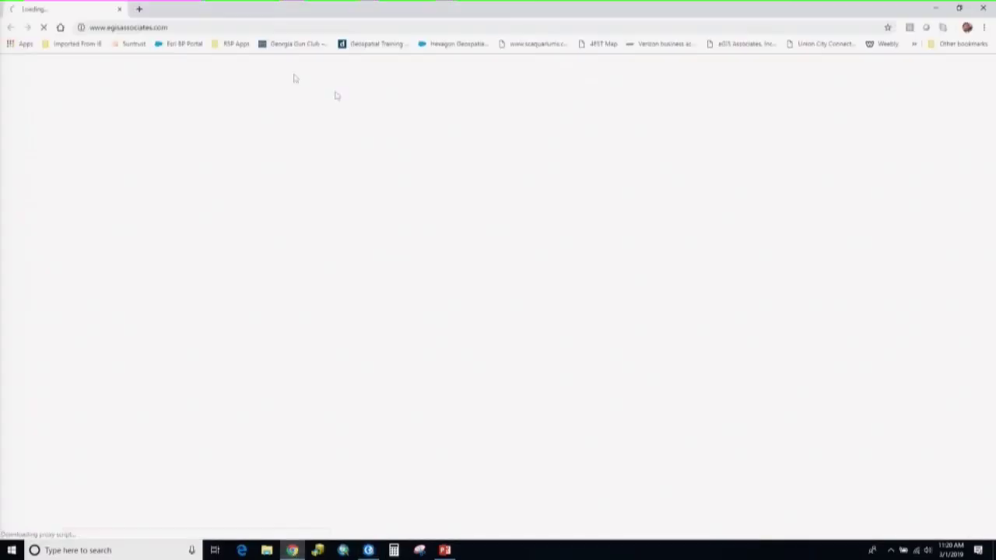
pyautogui.click(187, 26)
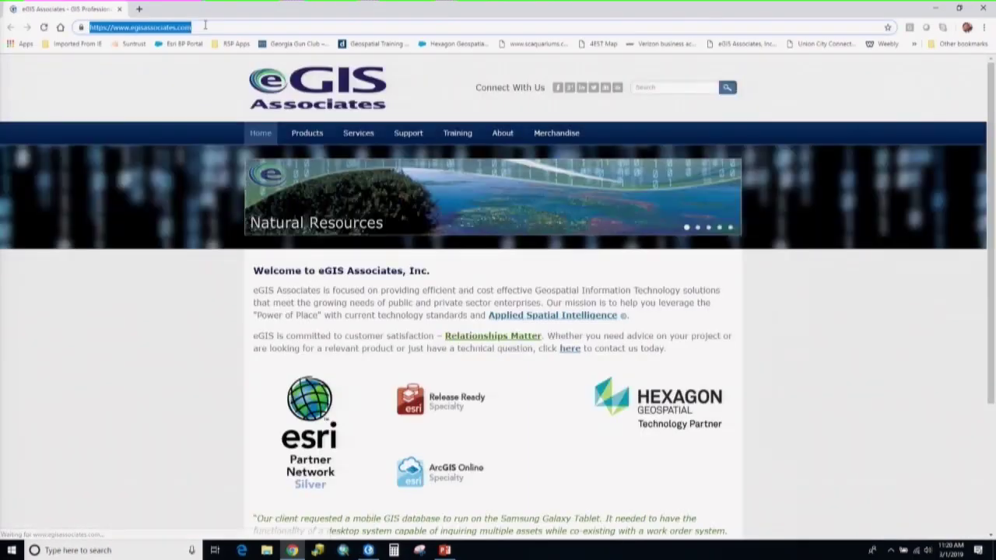
pyautogui.write('arcgi')
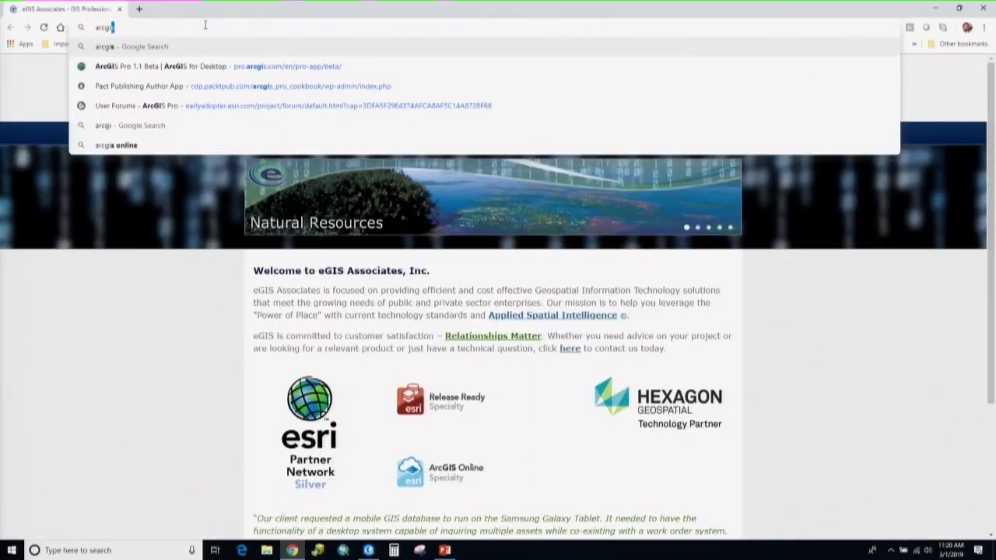
pyautogui.write('s.com')
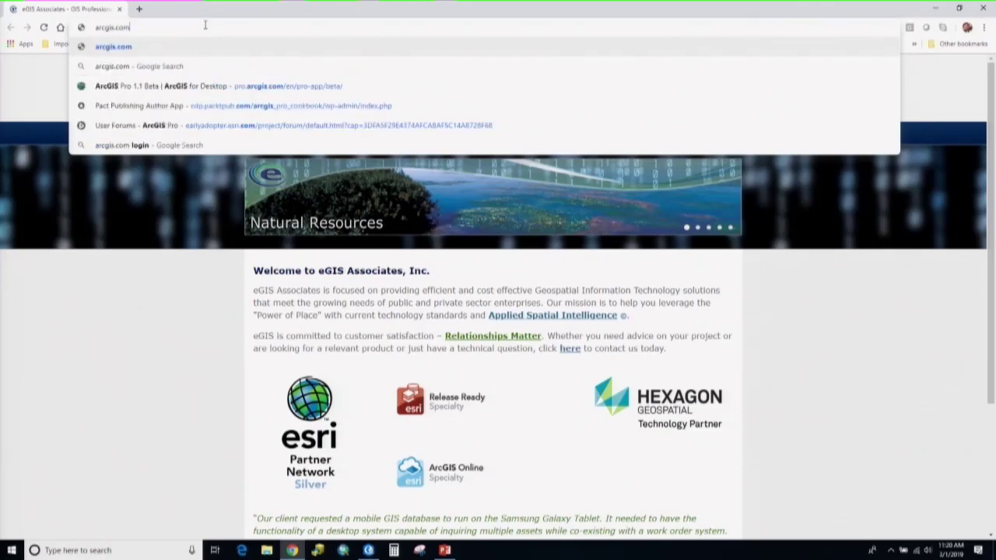
pyautogui.press('Return')
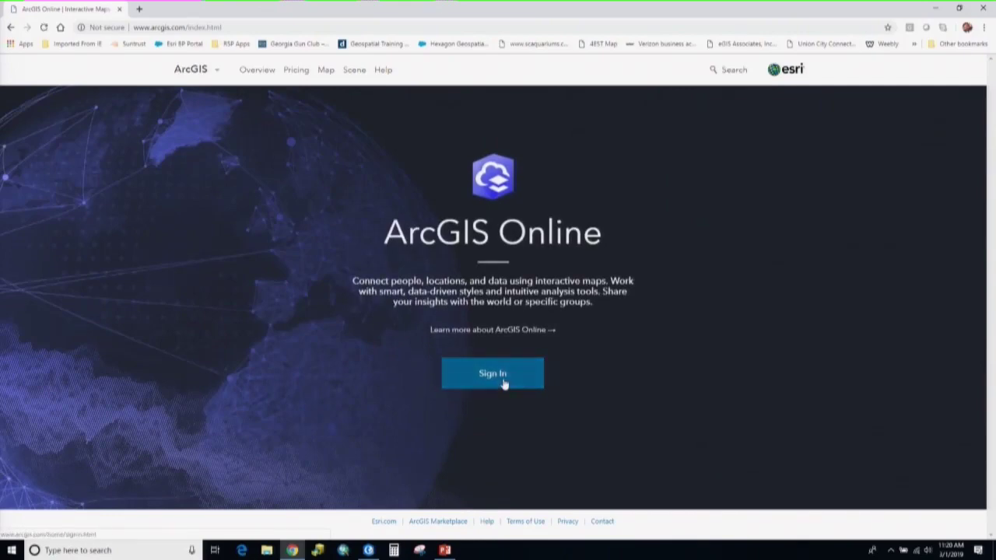
# Sign in to ArcGIS Online with the prefilled credentials and dismiss the notice about managing licenses
pyautogui.click(504, 381)
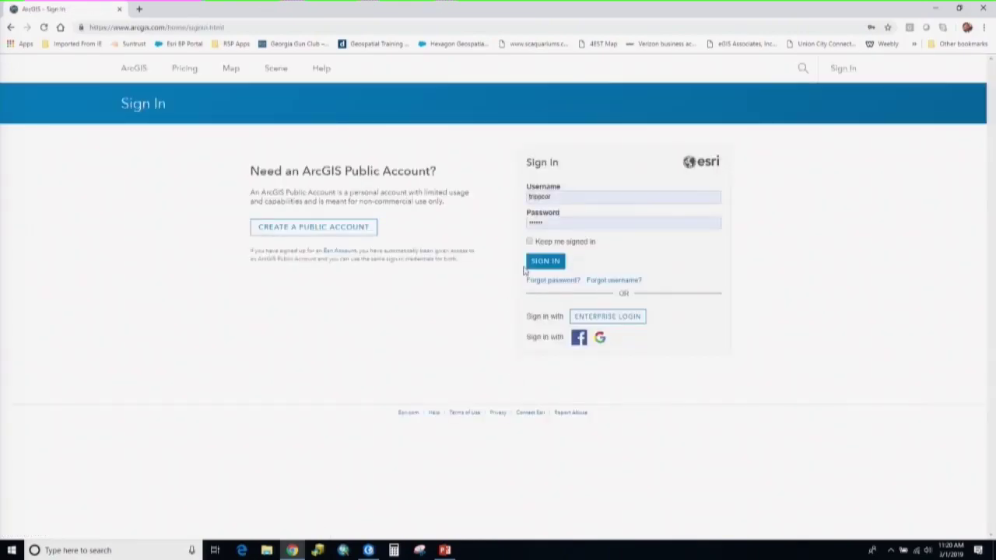
pyautogui.click(546, 263)
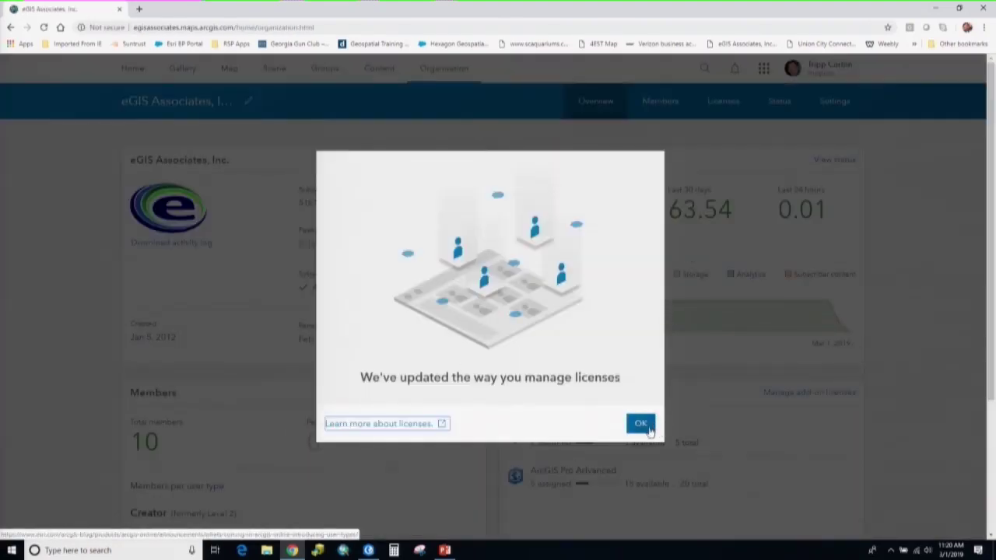
pyautogui.click(654, 424)
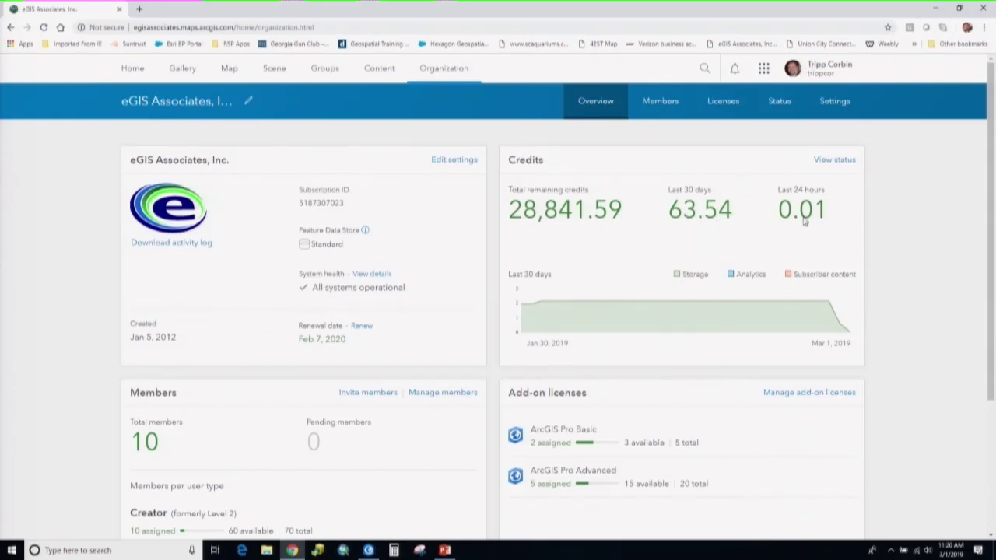
# Examine the organization overview's credits, members per user type and add-on licenses
pyautogui.scroll(-3, 323, 326)
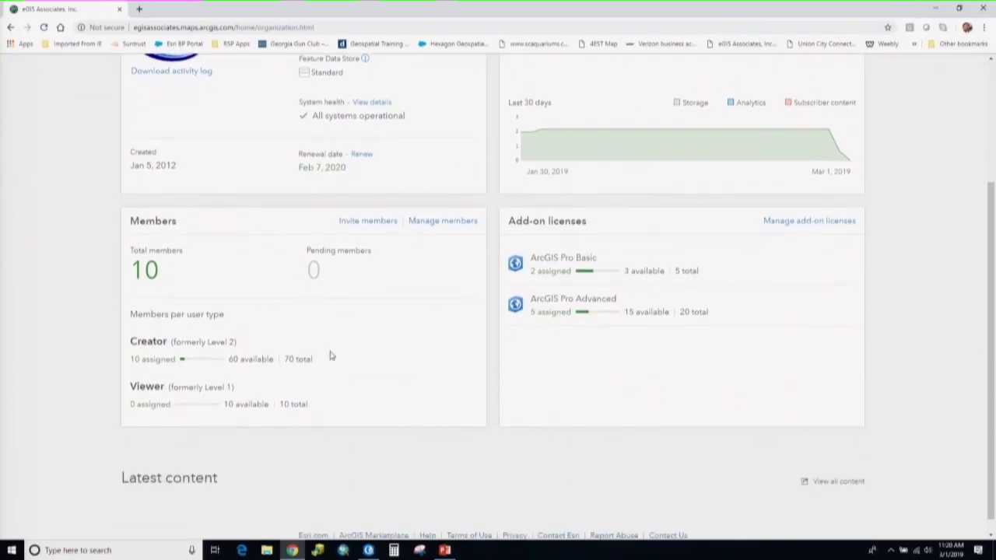
pyautogui.scroll(3, 391, 363)
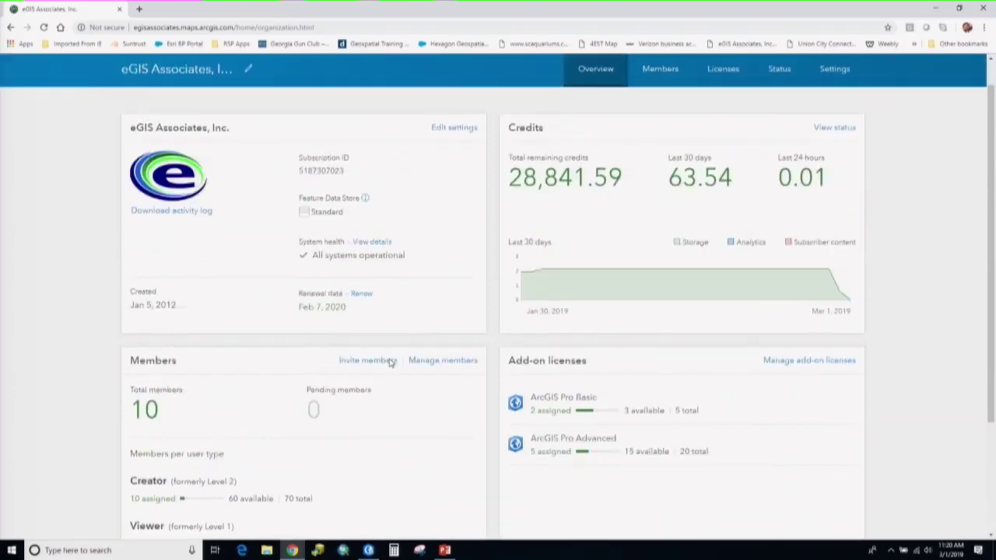
pyautogui.scroll(-2, 391, 363)
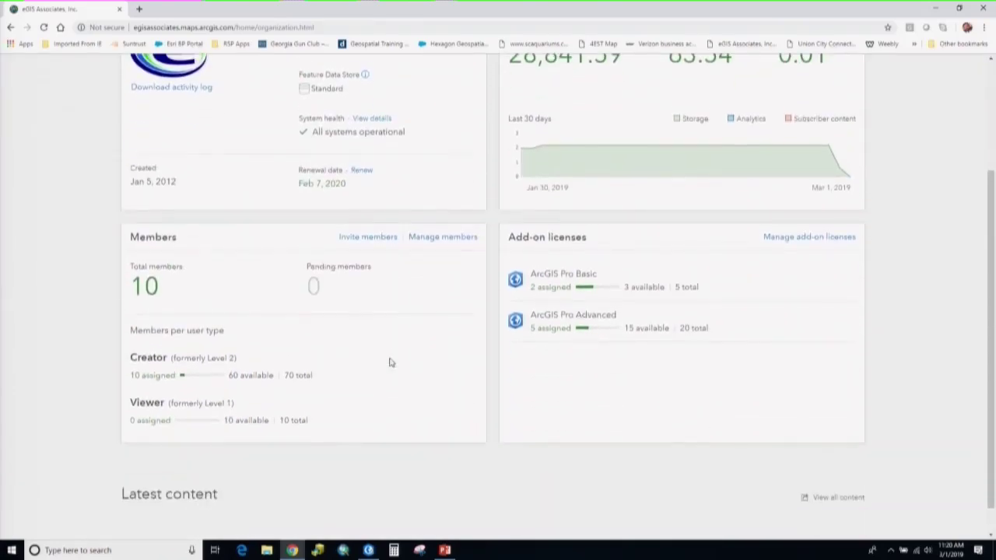
pyautogui.scroll(-1, 391, 362)
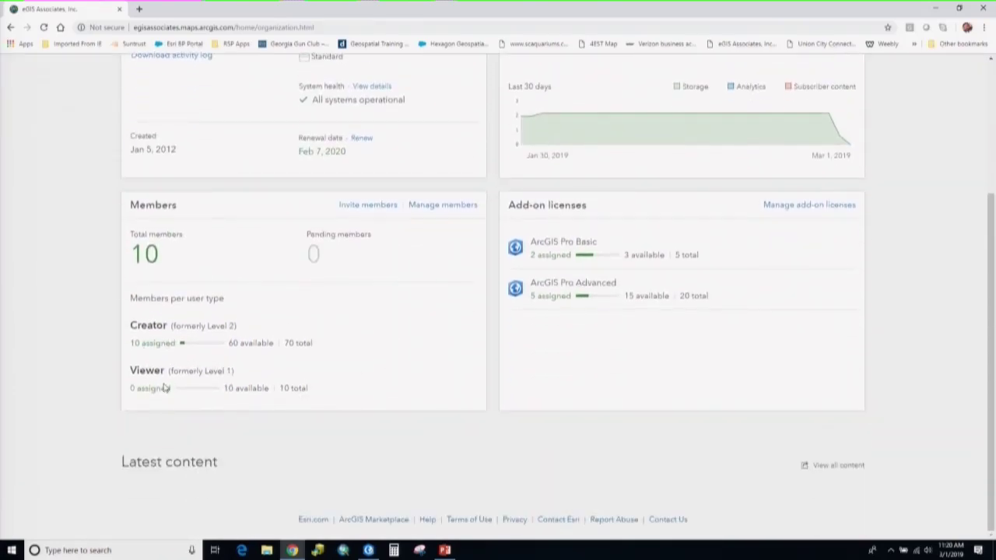
pyautogui.scroll(3, 320, 372)
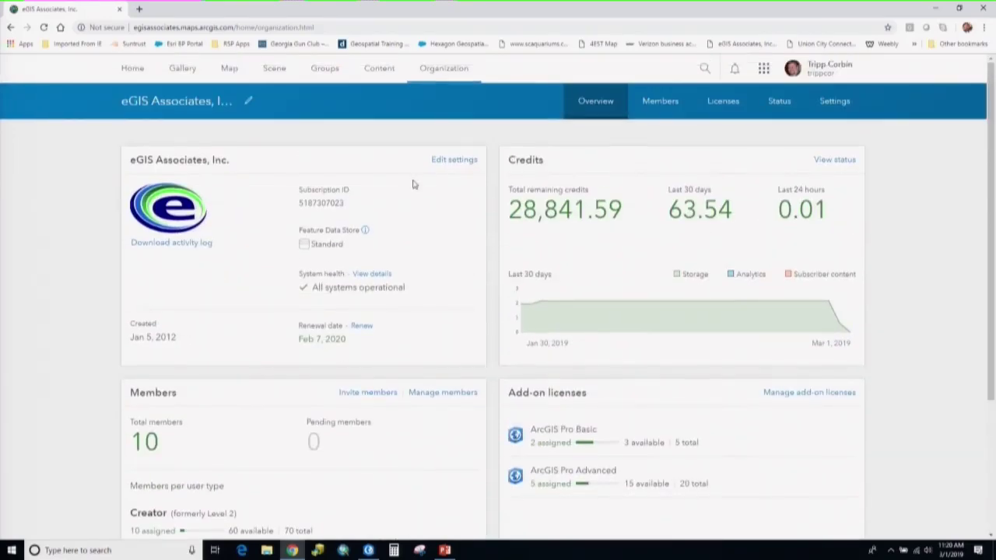
# Review the organization's member list and the add-on licenses for ArcGIS Pro and its extensions
pyautogui.click(660, 102)
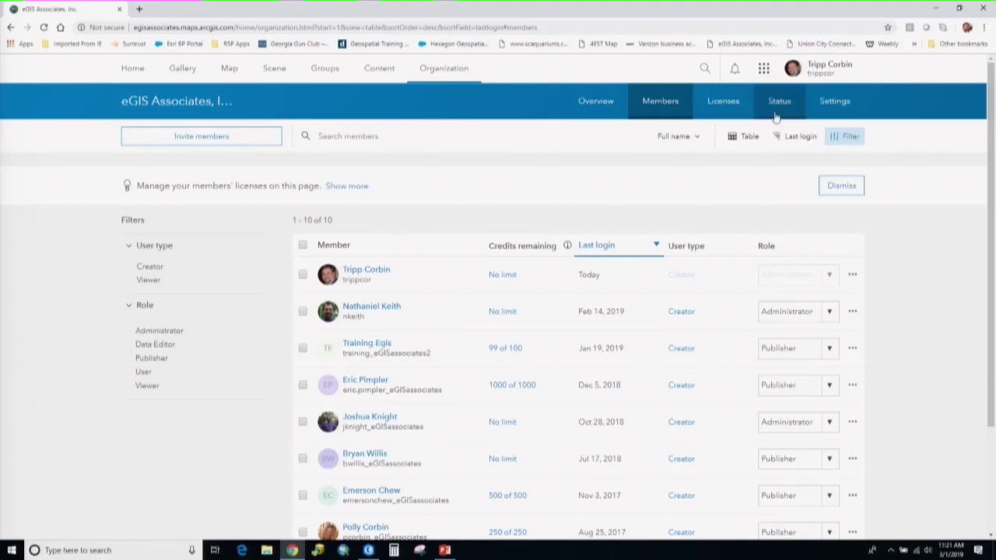
pyautogui.click(717, 107)
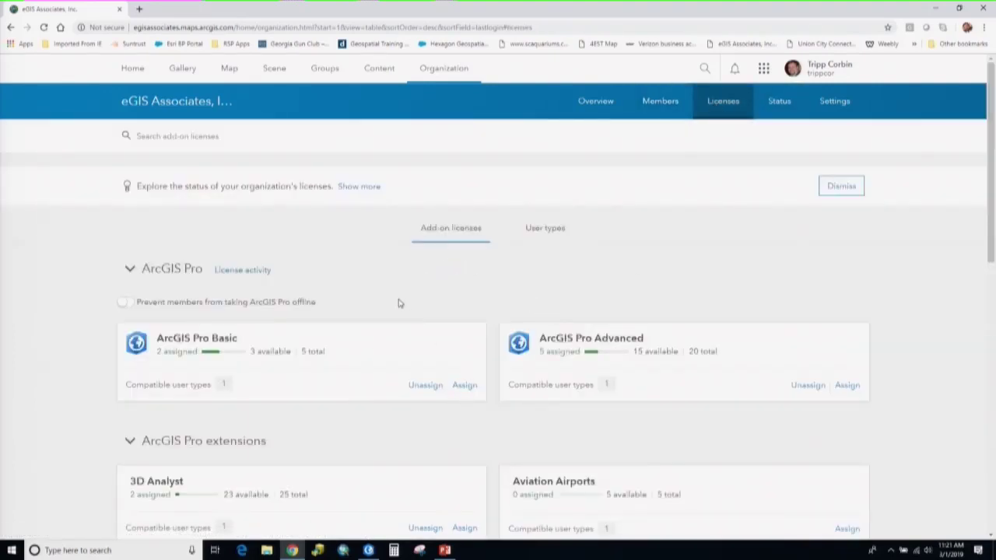
pyautogui.scroll(-2, 402, 306)
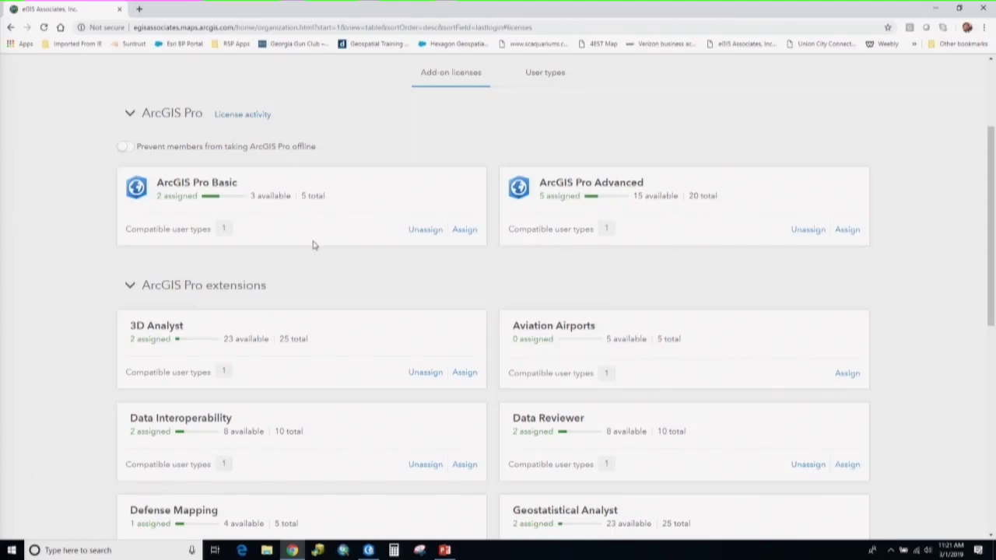
pyautogui.scroll(-2, 328, 269)
pyautogui.scroll(-6, 356, 285)
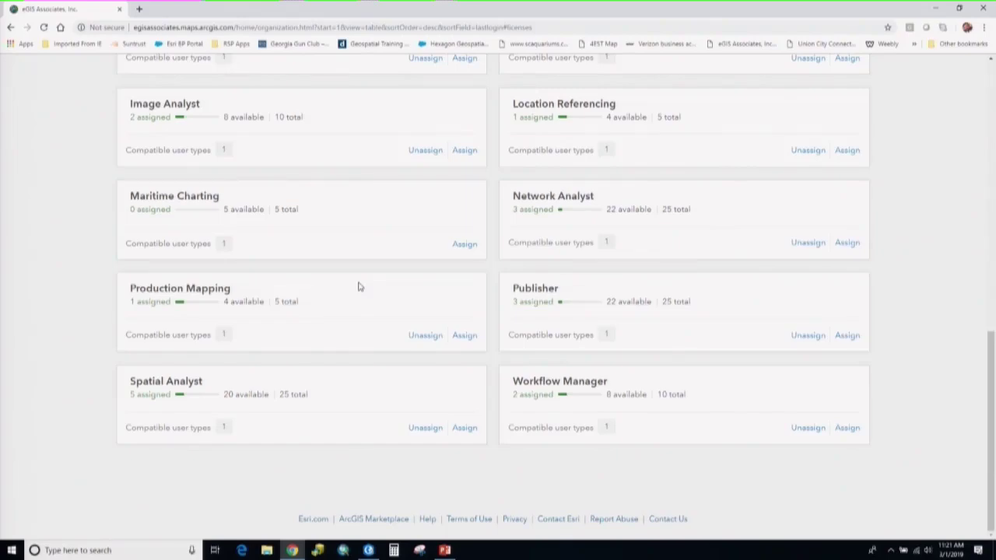
pyautogui.scroll(8, 358, 286)
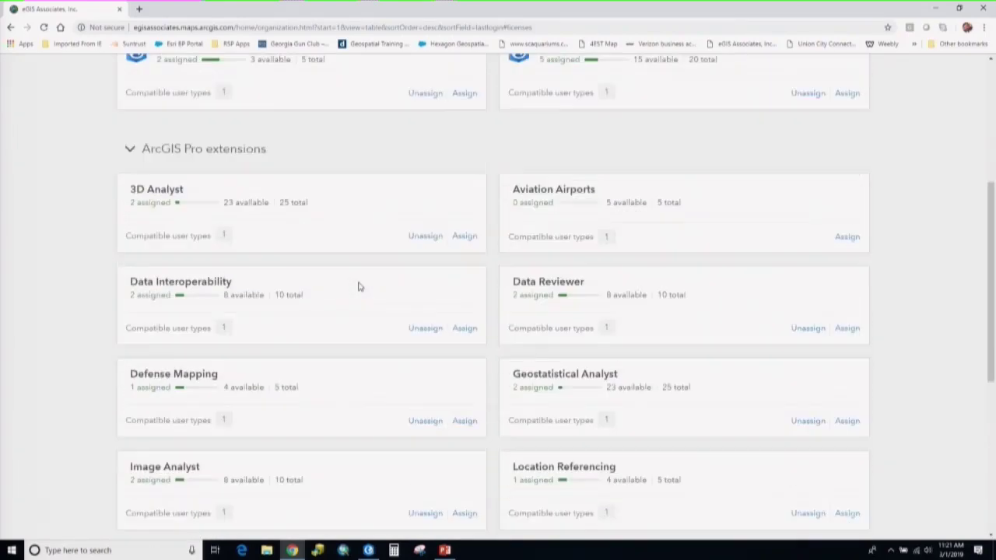
pyautogui.scroll(2, 353, 287)
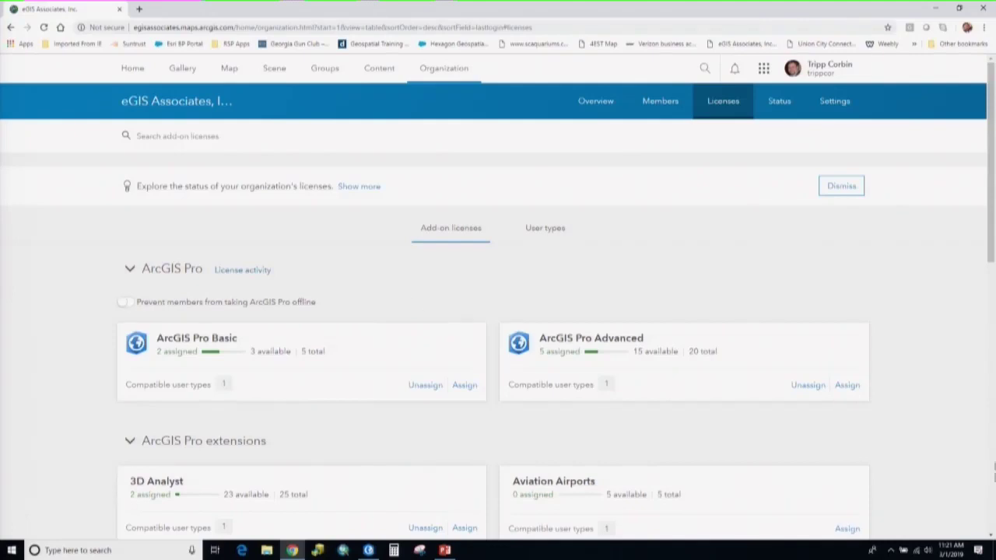
# Assign an ArcGIS Pro Advanced license to the member listed directly above the training account and close the assignment page
pyautogui.click(845, 386)
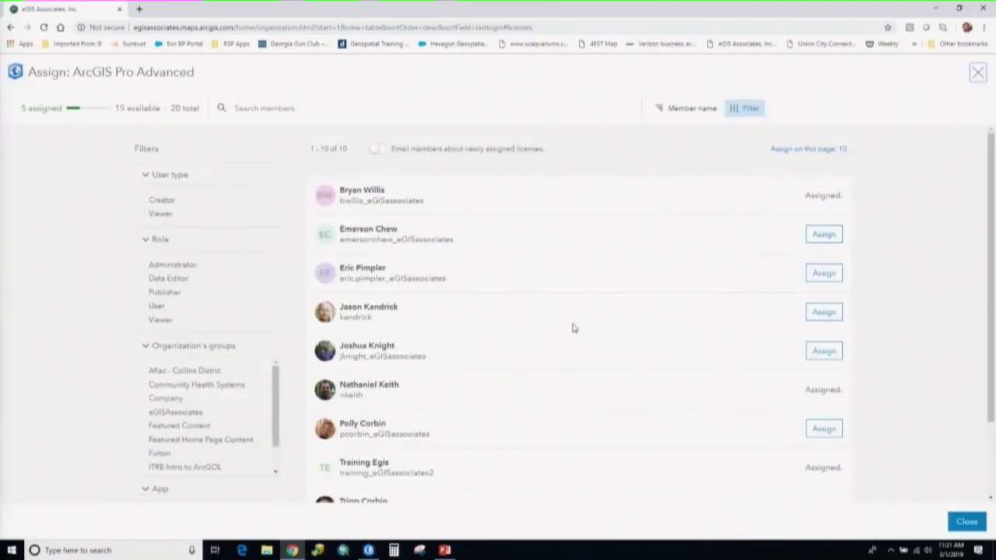
pyautogui.scroll(-2, 573, 299)
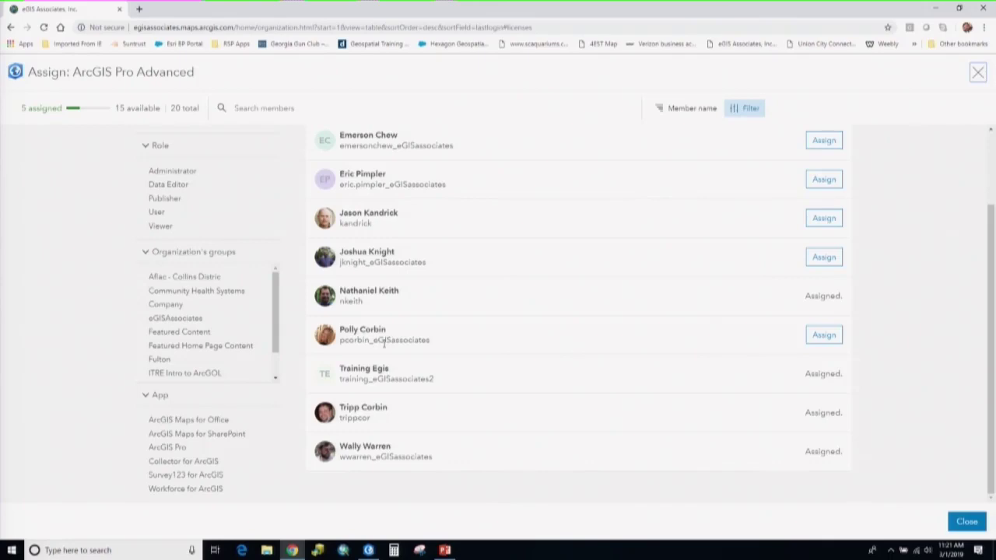
pyautogui.click(822, 335)
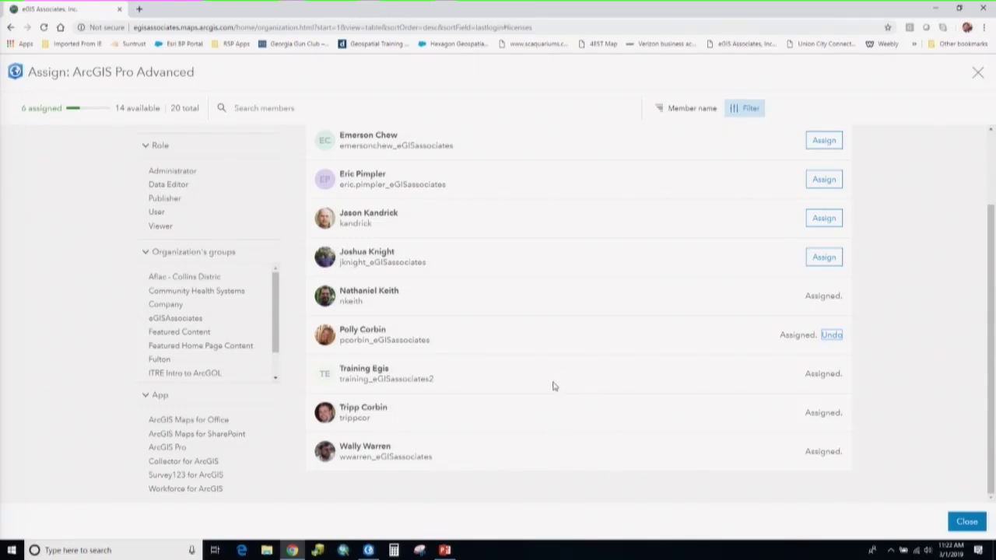
pyautogui.scroll(1, 553, 386)
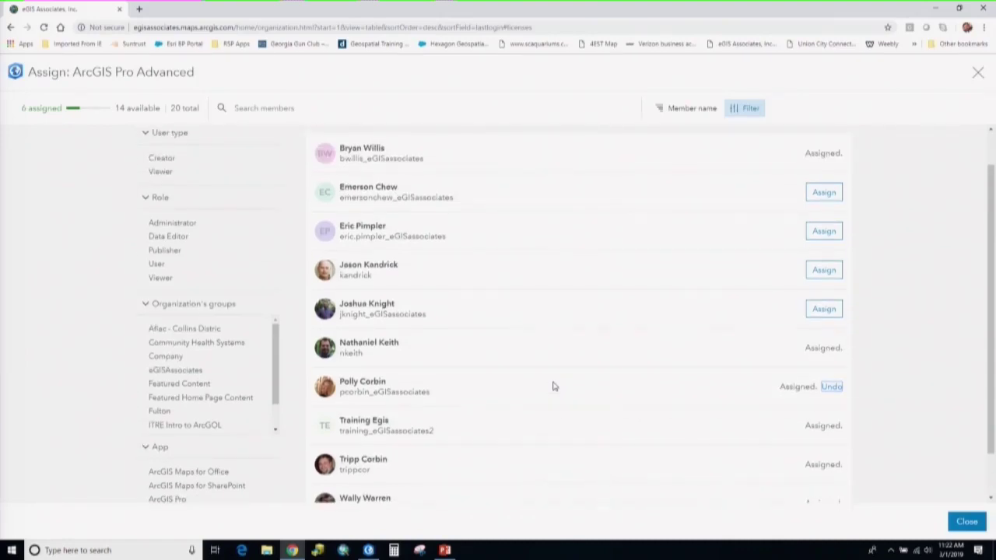
pyautogui.scroll(1, 459, 403)
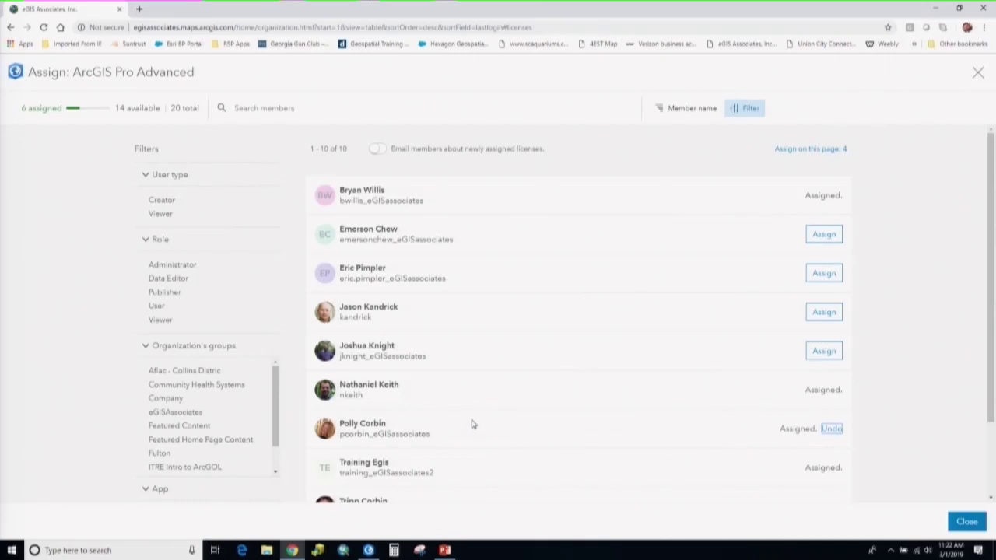
pyautogui.scroll(-2, 471, 422)
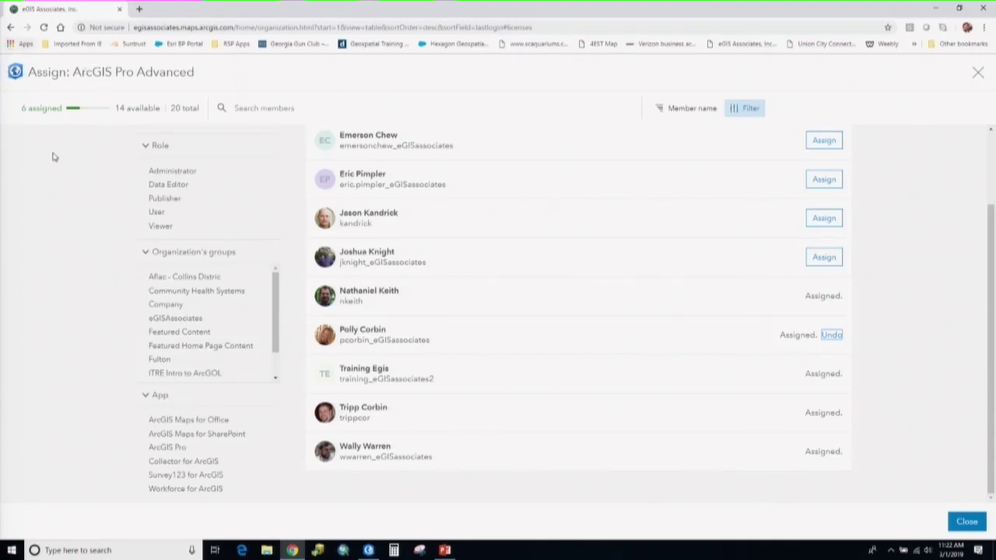
pyautogui.click(966, 521)
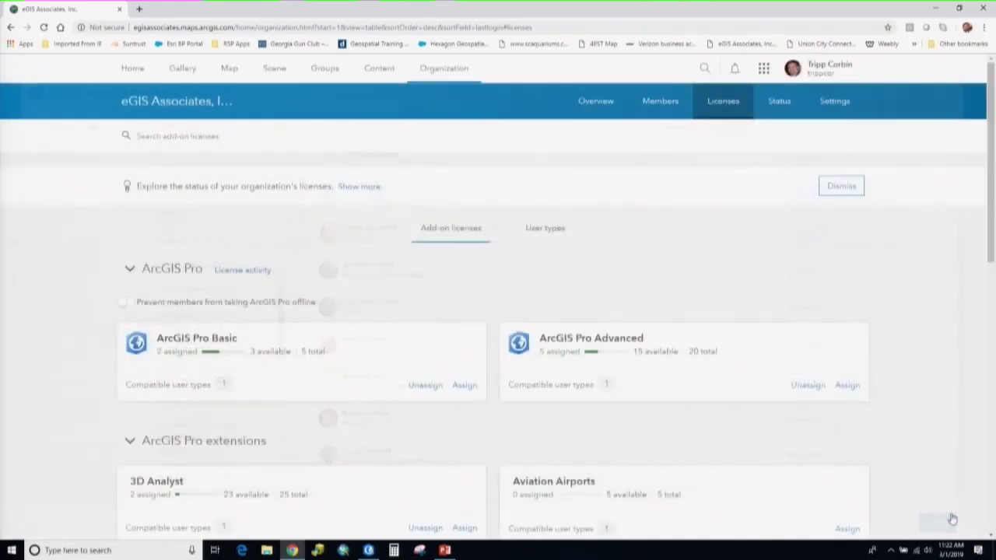
# Examine the extension licenses and the option that prevents members from taking ArcGIS Pro offline
pyautogui.scroll(-2, 396, 370)
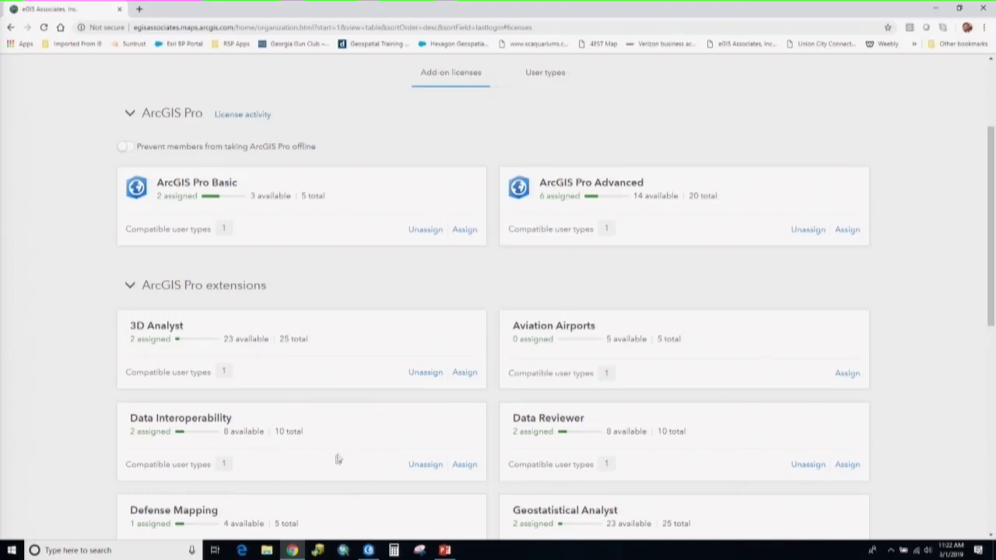
pyautogui.scroll(-1, 358, 408)
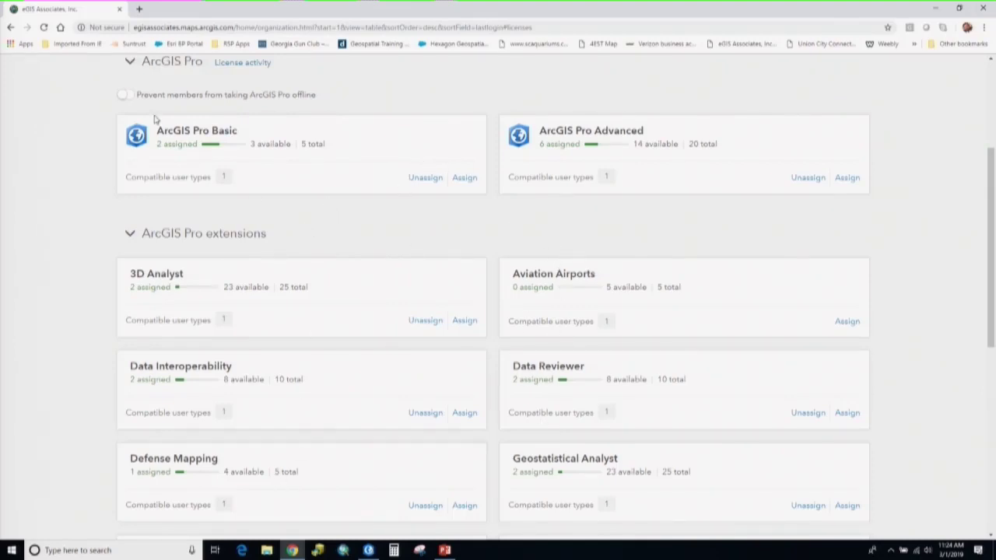
pyautogui.moveTo(149, 105)
pyautogui.scroll(3, 260, 298)
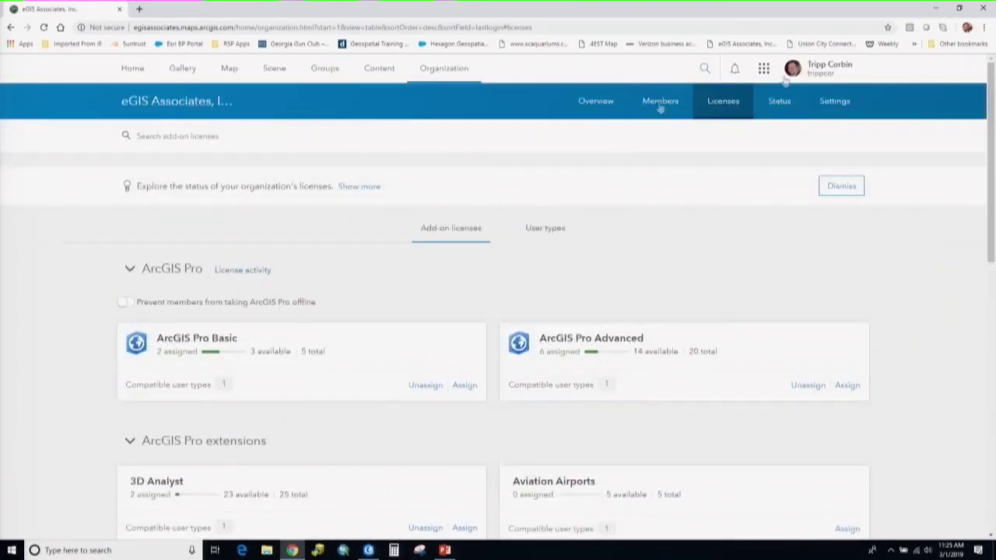
# Close the browser, open the recent ArcGIS Pro Demo project in ArcGIS Pro and maximize its window
pyautogui.click(985, 10)
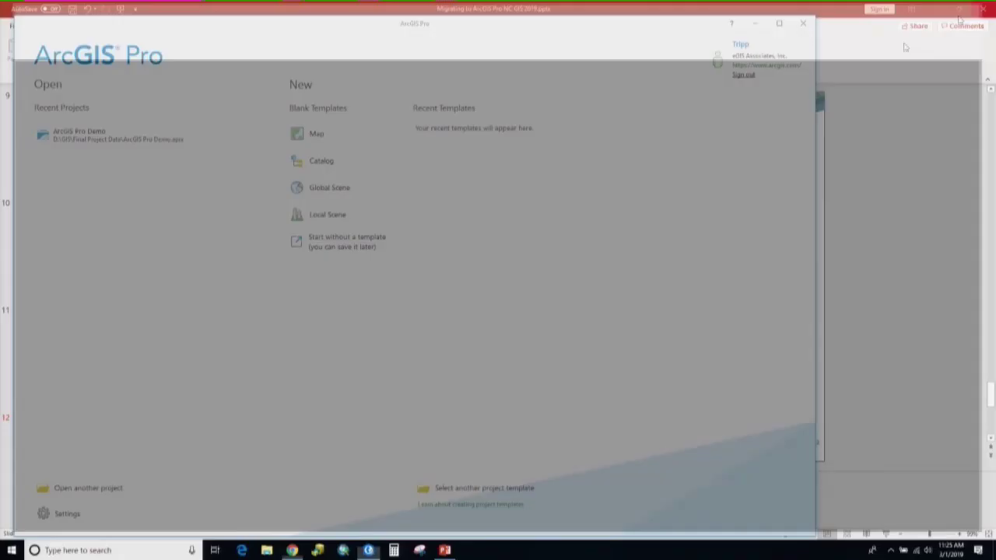
pyautogui.click(369, 550)
pyautogui.click(369, 550)
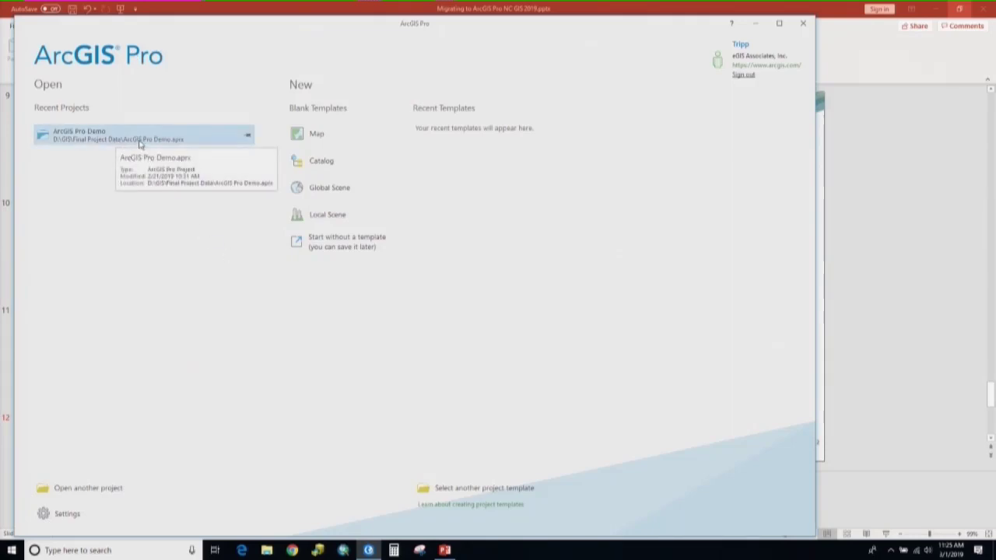
pyautogui.click(115, 140)
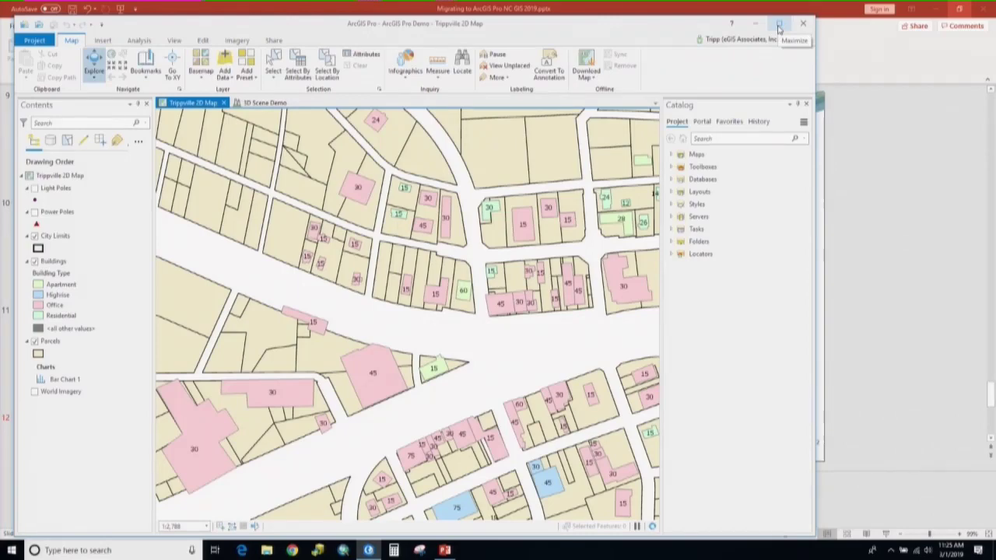
pyautogui.click(778, 29)
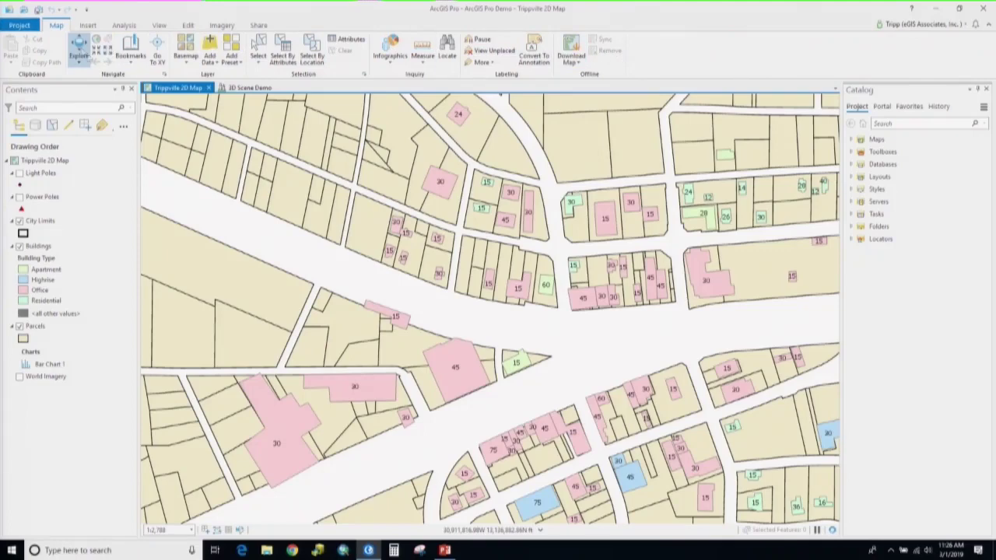
# Examine the 2D map at different extents with the Explore tool and view the City Limits pop-up
pyautogui.click(80, 45)
pyautogui.moveTo(551, 312); pyautogui.dragTo(451, 498)
pyautogui.moveTo(451, 327); pyautogui.dragTo(405, 466)
pyautogui.moveTo(405, 296); pyautogui.dragTo(476, 294)
pyautogui.scroll(-3, 476, 294)
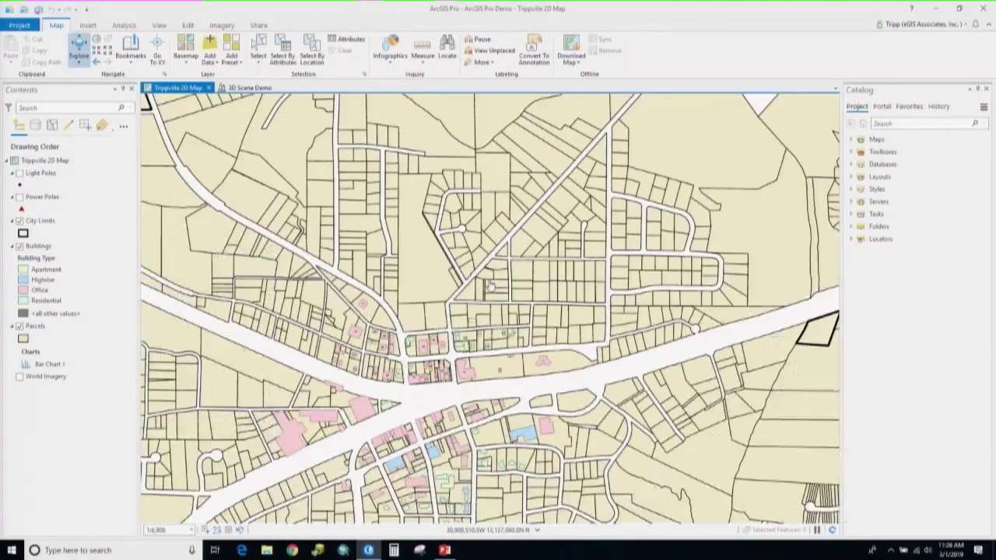
pyautogui.scroll(3, 489, 286)
pyautogui.scroll(-3, 489, 286)
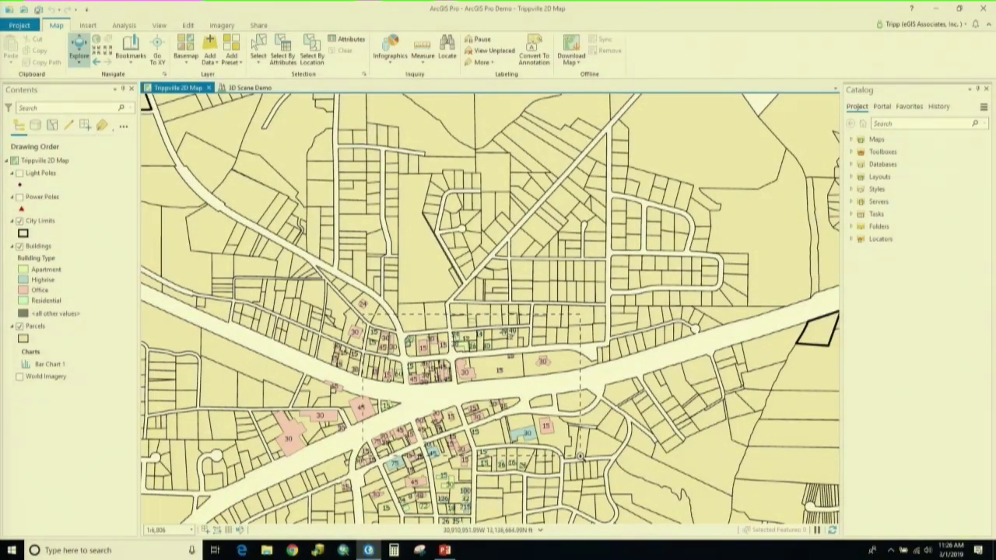
pyautogui.scroll(3, 581, 459)
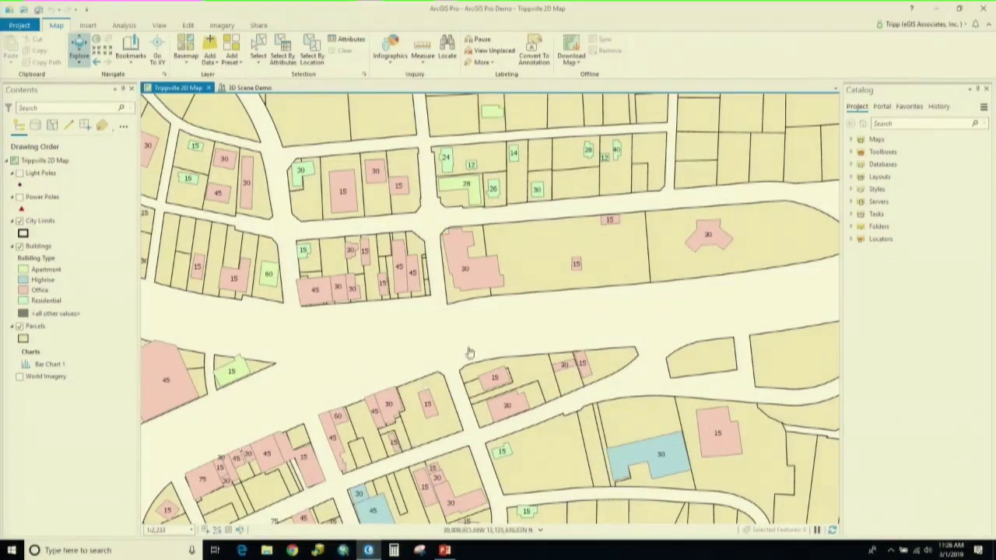
pyautogui.click(530, 259)
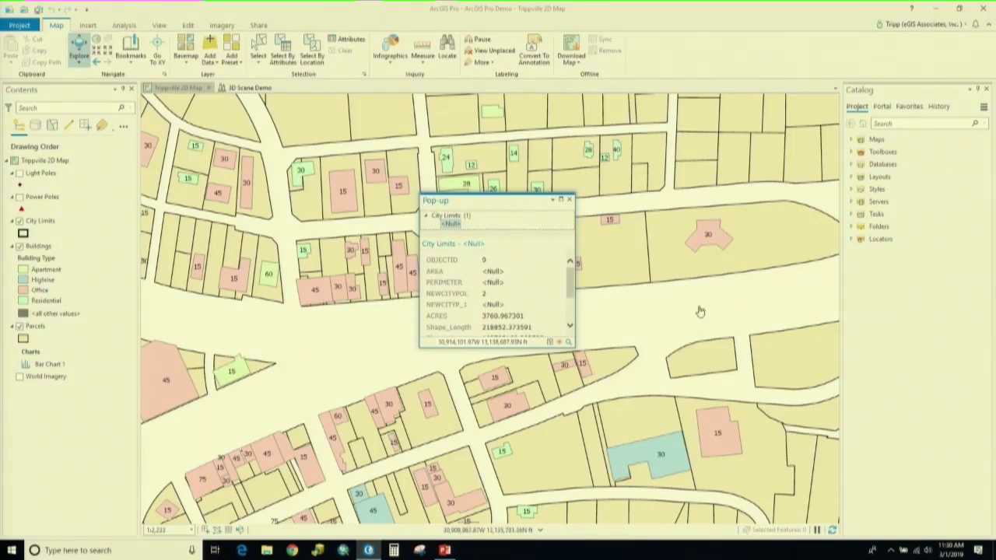
pyautogui.click(568, 200)
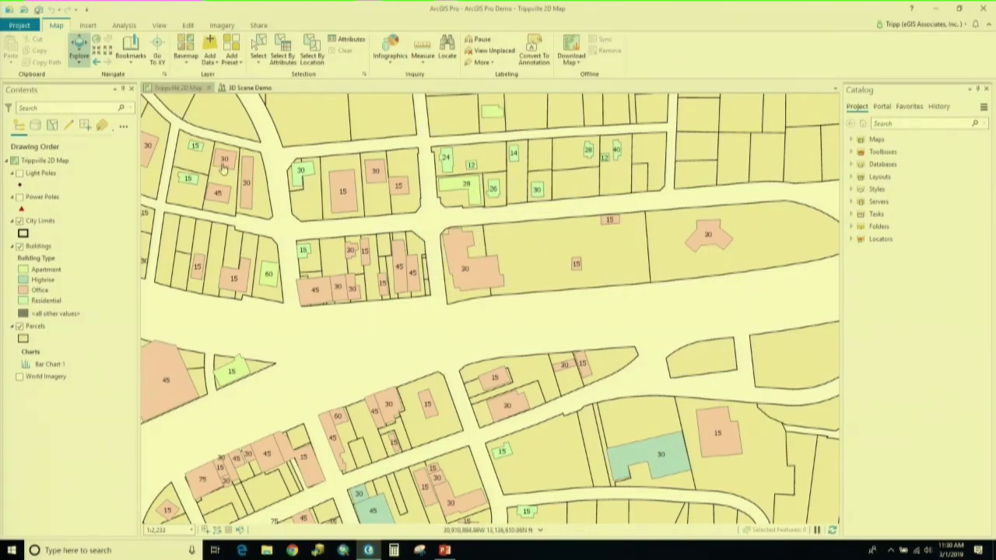
# Turn on the Light Poles and Power Poles layers and move Buildings above City Limits in the drawing order
pyautogui.click(19, 173)
pyautogui.click(20, 196)
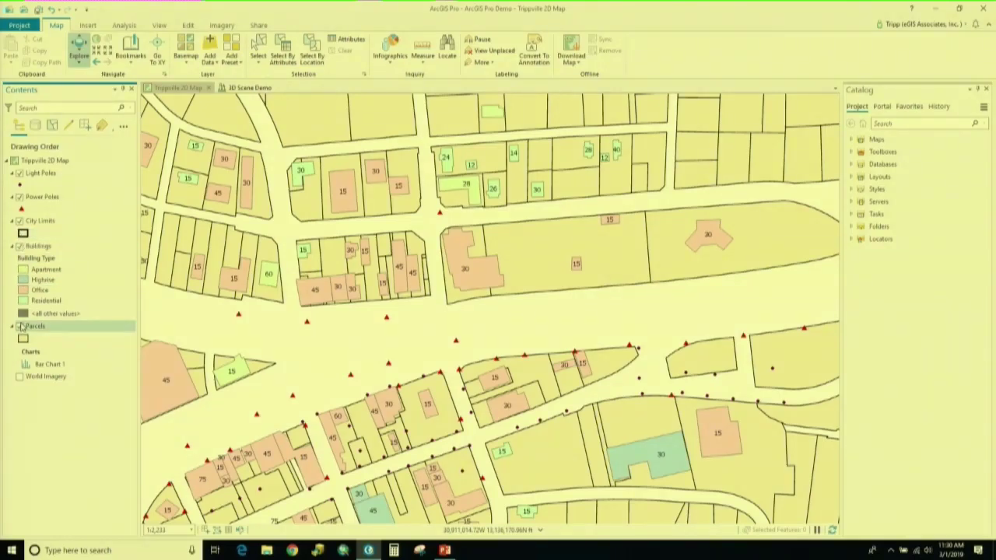
pyautogui.click(21, 326)
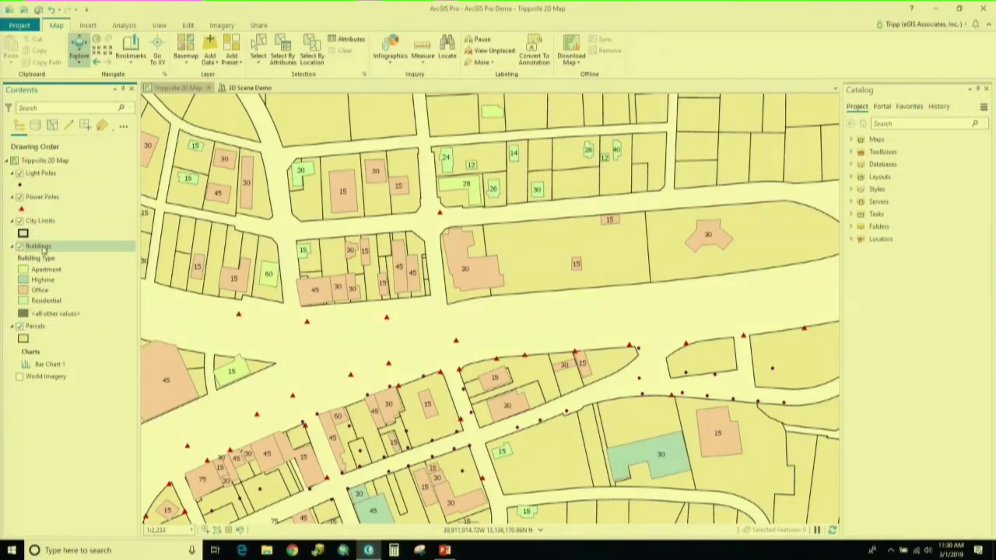
pyautogui.moveTo(43, 248)
pyautogui.mouseDown()
pyautogui.moveTo(41, 188)
pyautogui.moveTo(49, 309)
pyautogui.mouseUp()
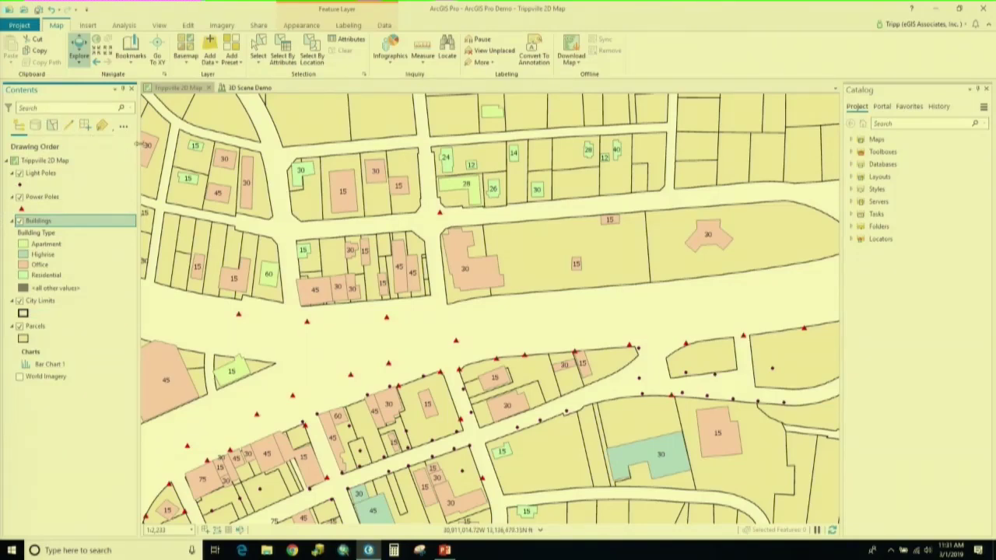
# Widen the Contents pane and review the map's layers by data source, selectability and editability
pyautogui.moveTo(137, 145); pyautogui.dragTo(172, 148)
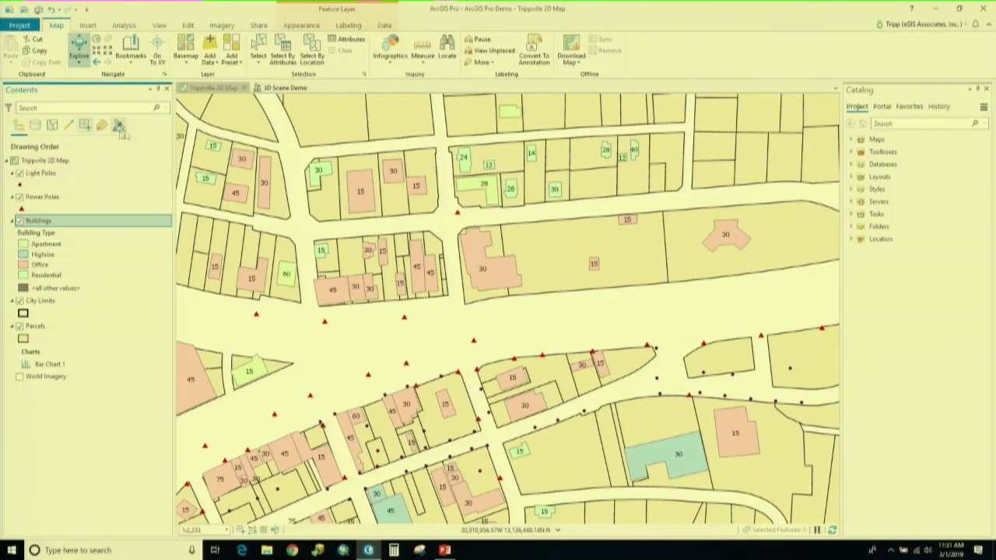
pyautogui.click(35, 126)
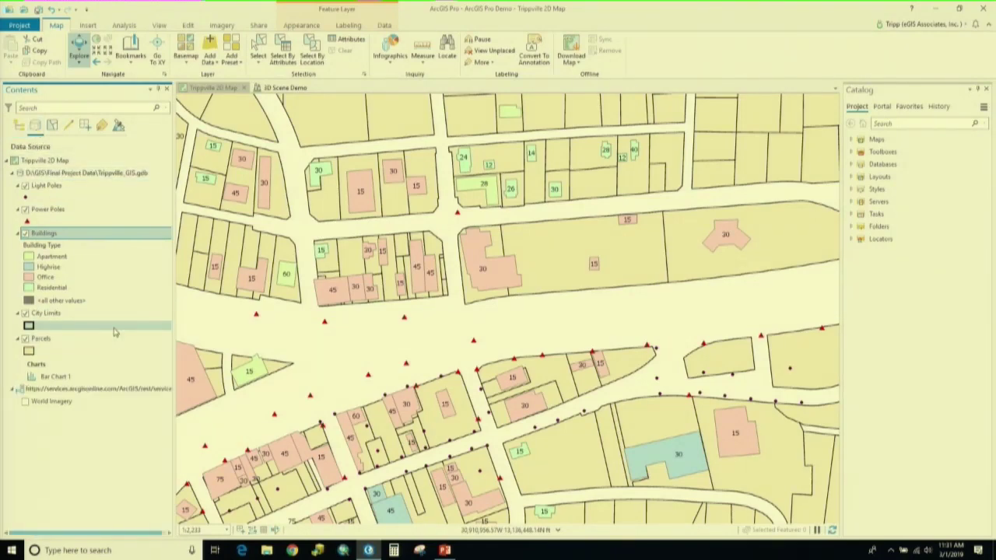
pyautogui.click(52, 128)
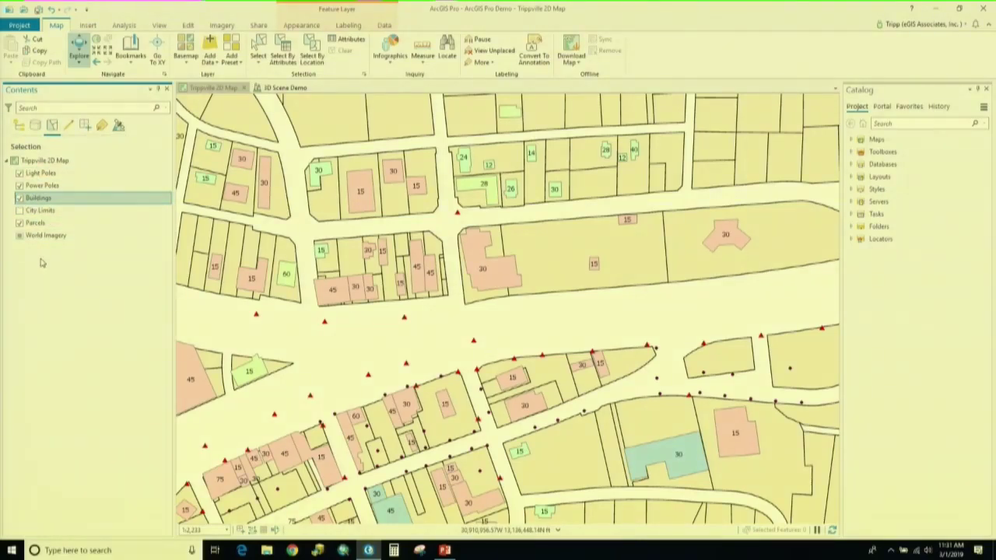
pyautogui.click(68, 126)
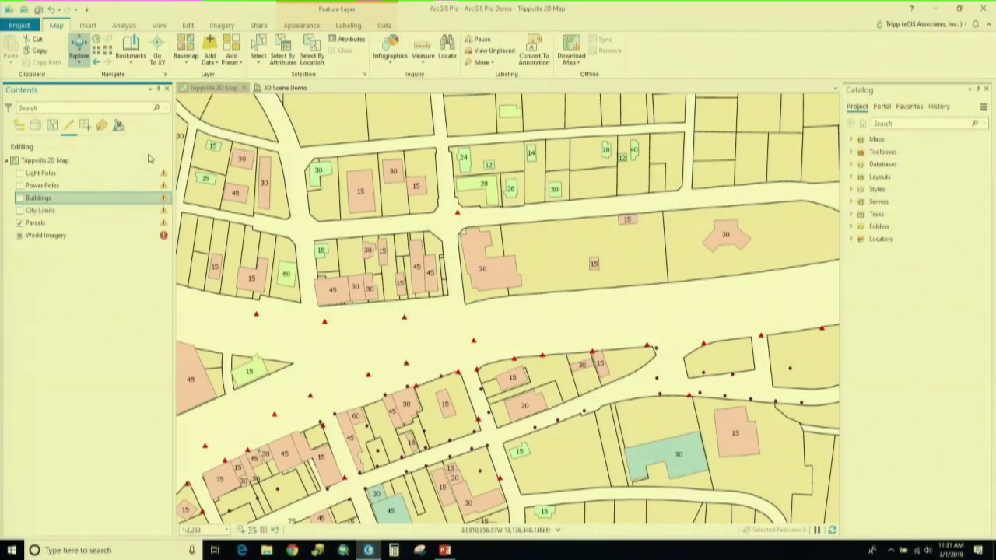
pyautogui.click(26, 200)
pyautogui.keyDown('ctrl'); pyautogui.click(27, 211); pyautogui.keyUp('ctrl')
pyautogui.click(187, 25)
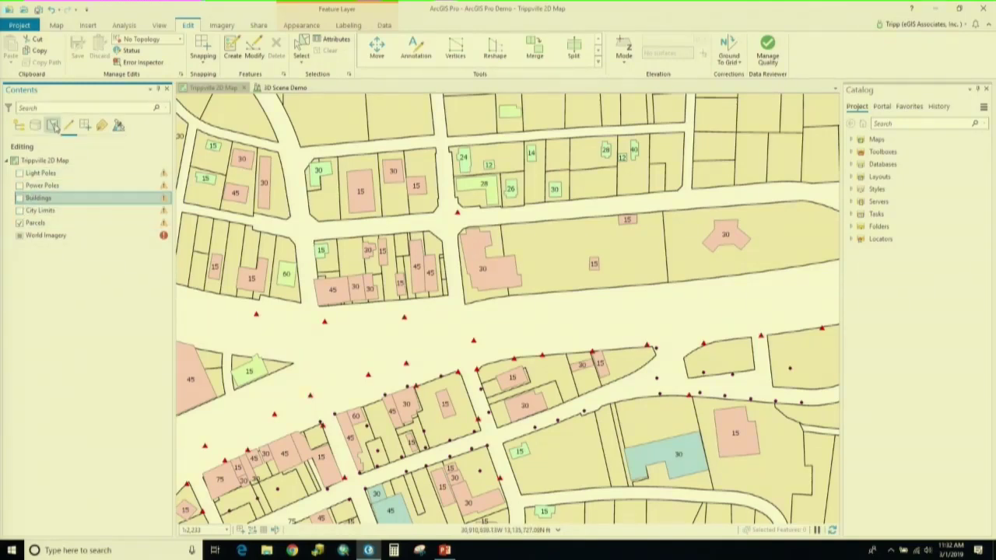
# Review which layers allow snapping and look at the map's snapping options
pyautogui.click(86, 128)
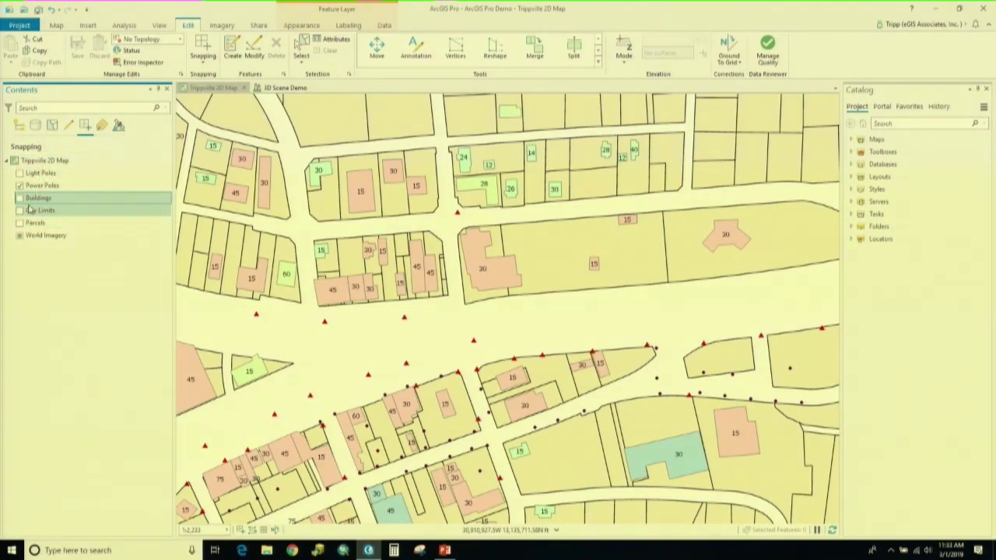
pyautogui.click(204, 64)
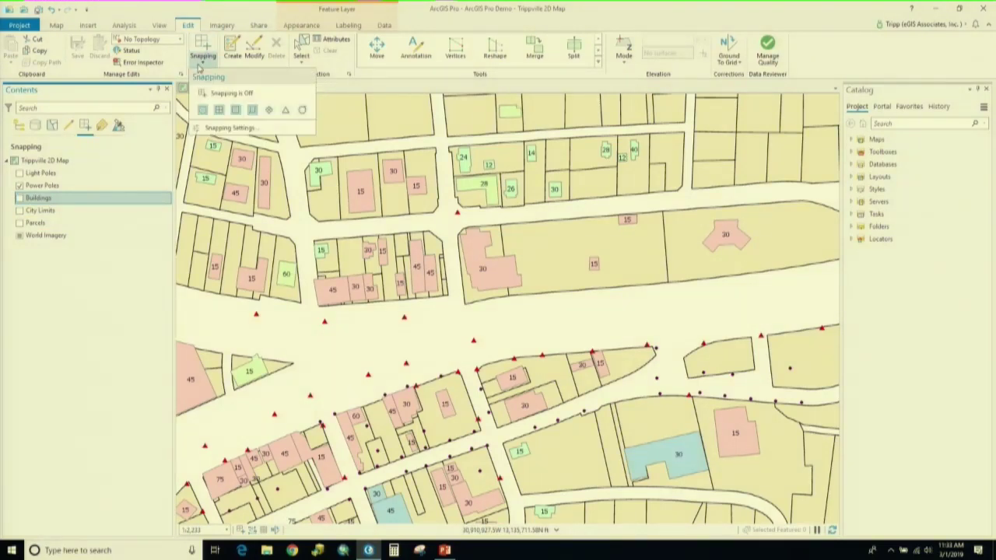
pyautogui.click(248, 237)
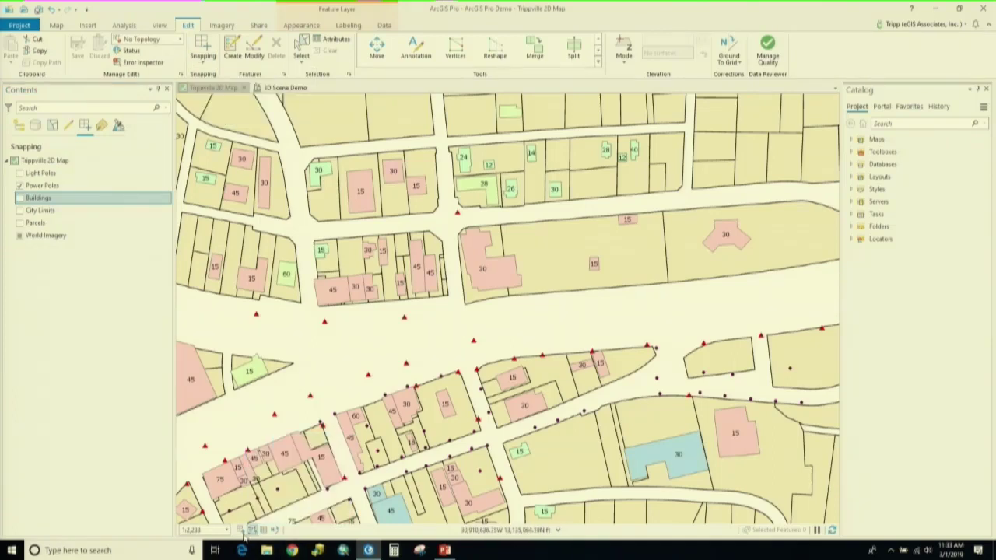
pyautogui.moveTo(241, 533)
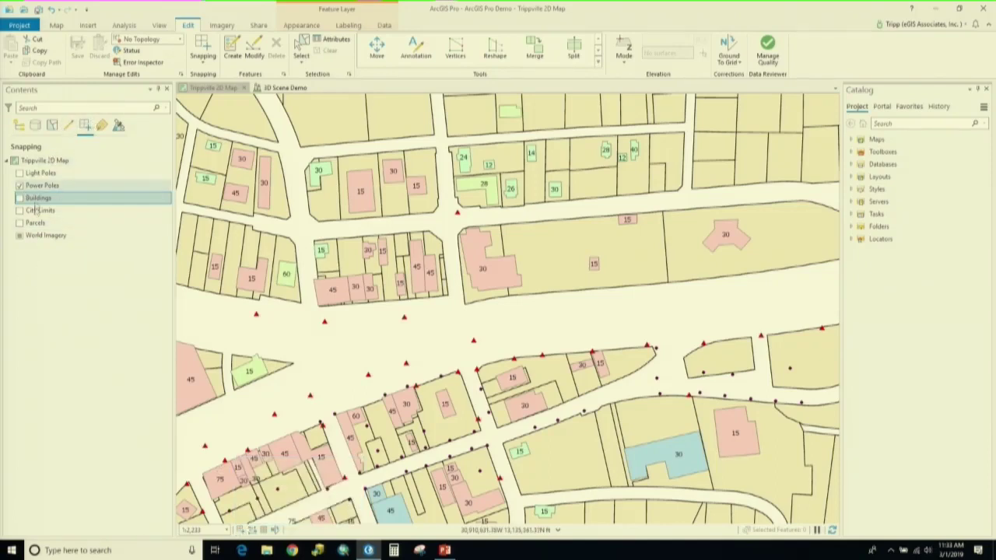
# Open the label expression for the Buildings layer's Class 1 and review the available expression languages
pyautogui.click(102, 126)
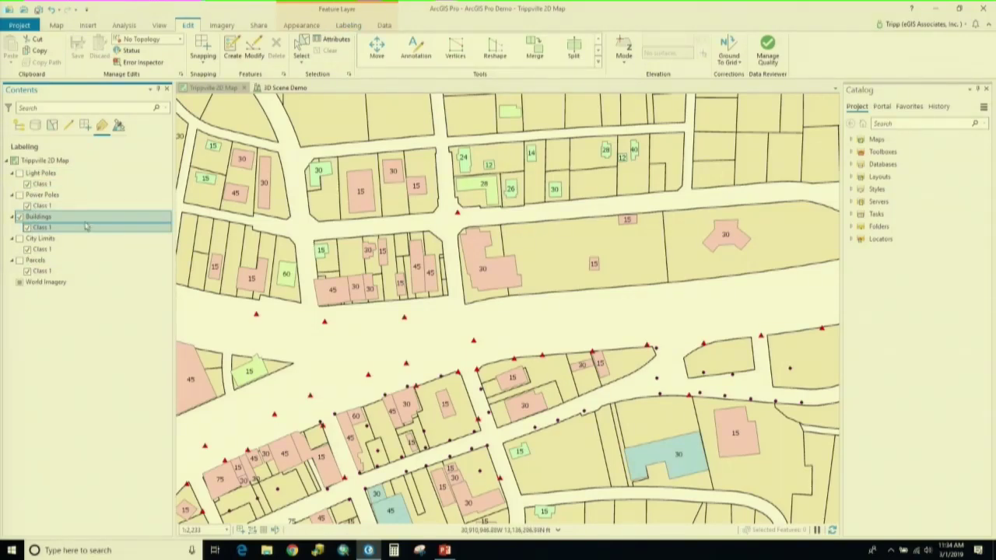
pyautogui.click(348, 24)
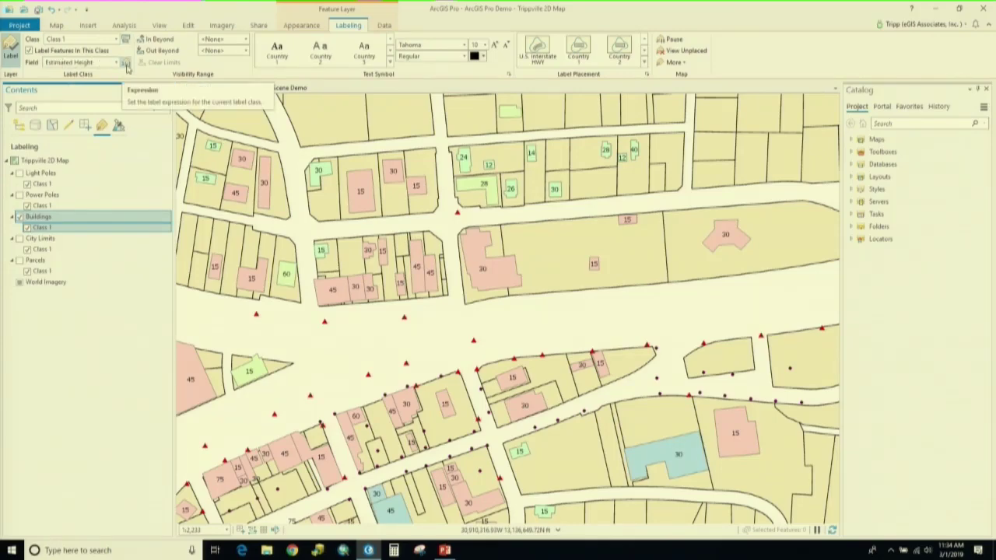
pyautogui.click(126, 64)
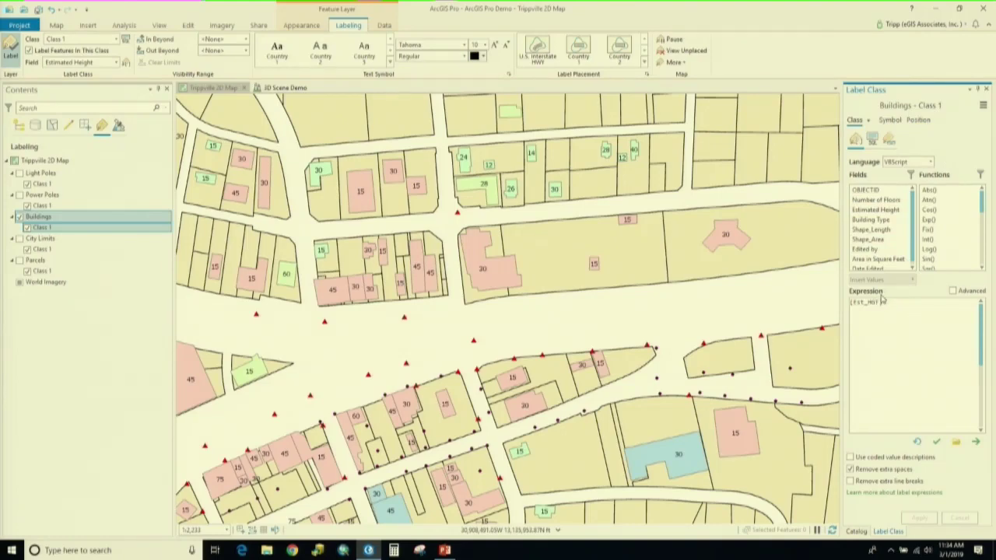
pyautogui.click(927, 161)
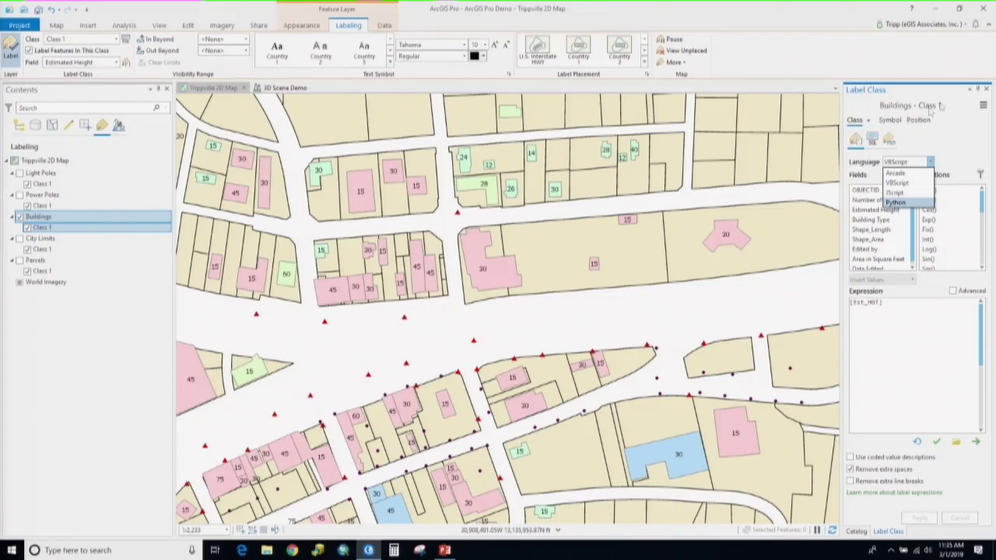
pyautogui.click(892, 123)
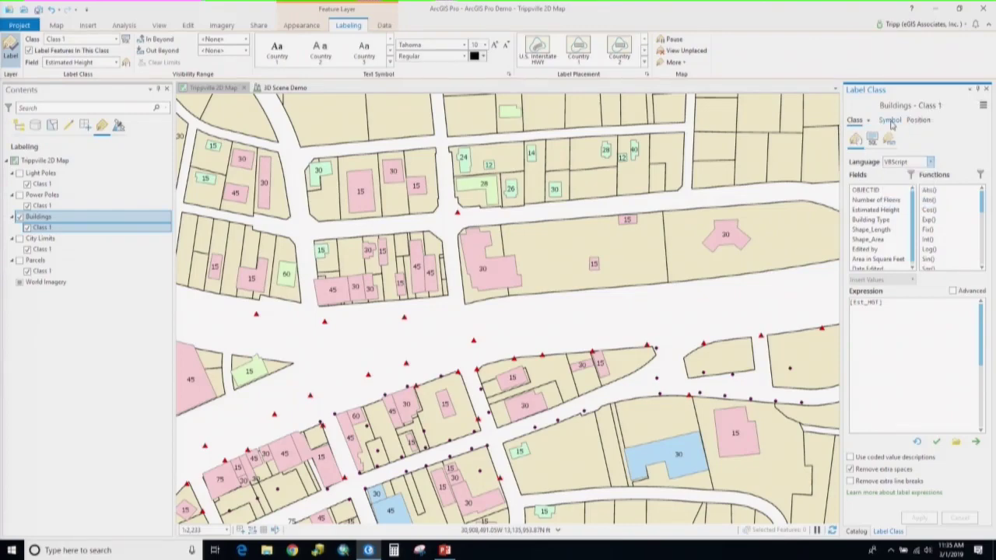
# Review the symbol and position settings of the Buildings label class
pyautogui.click(891, 122)
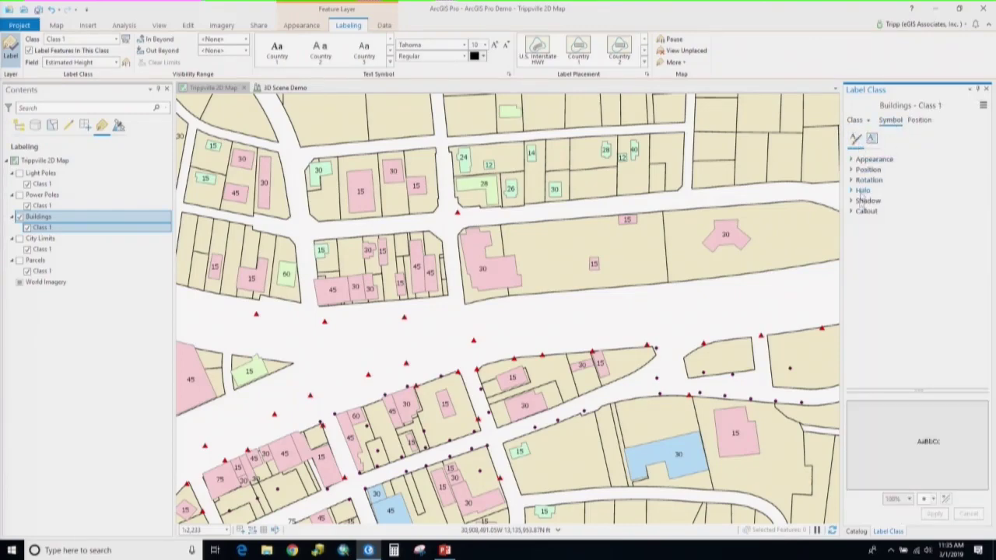
pyautogui.click(920, 122)
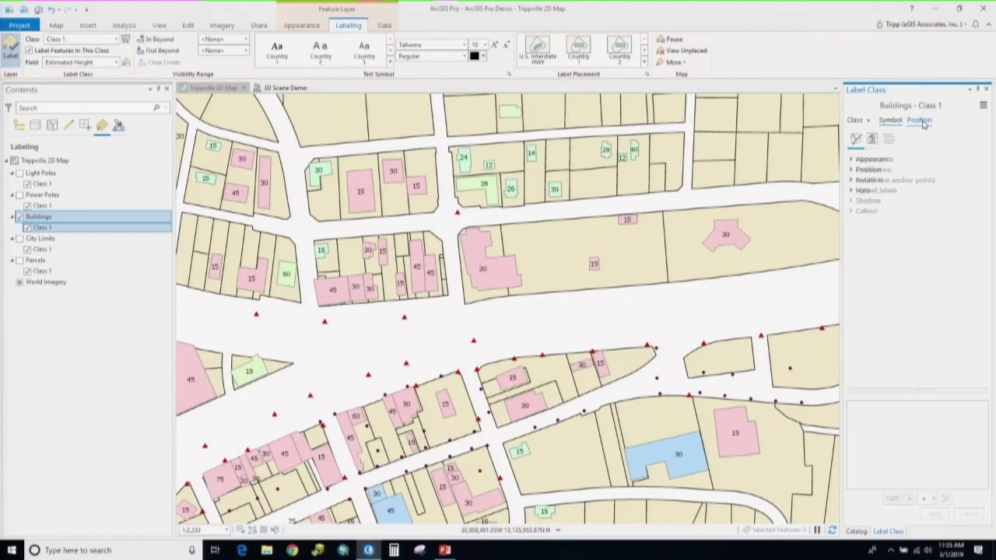
pyautogui.click(855, 138)
pyautogui.click(856, 139)
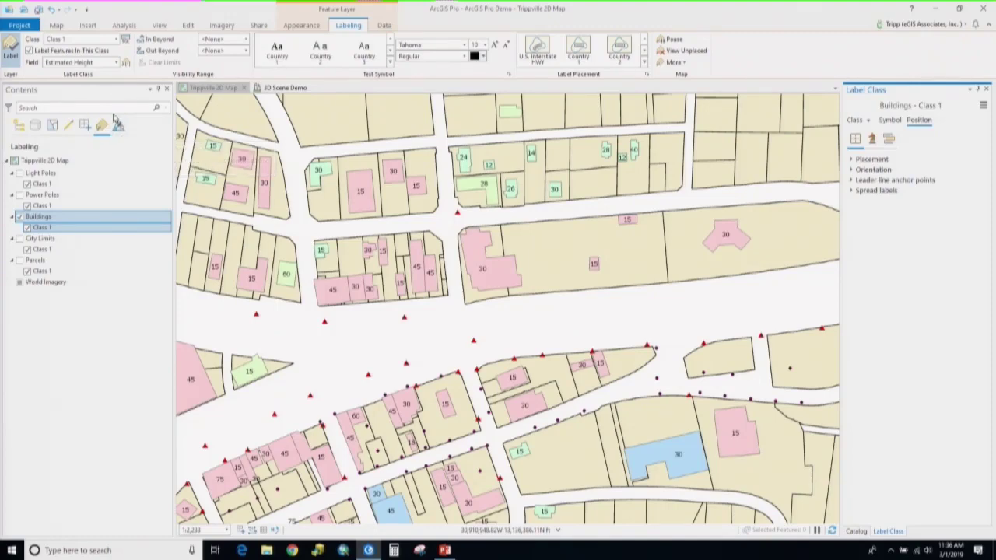
# Compare the list of selectable layers with the list of editable layers
pyautogui.click(51, 131)
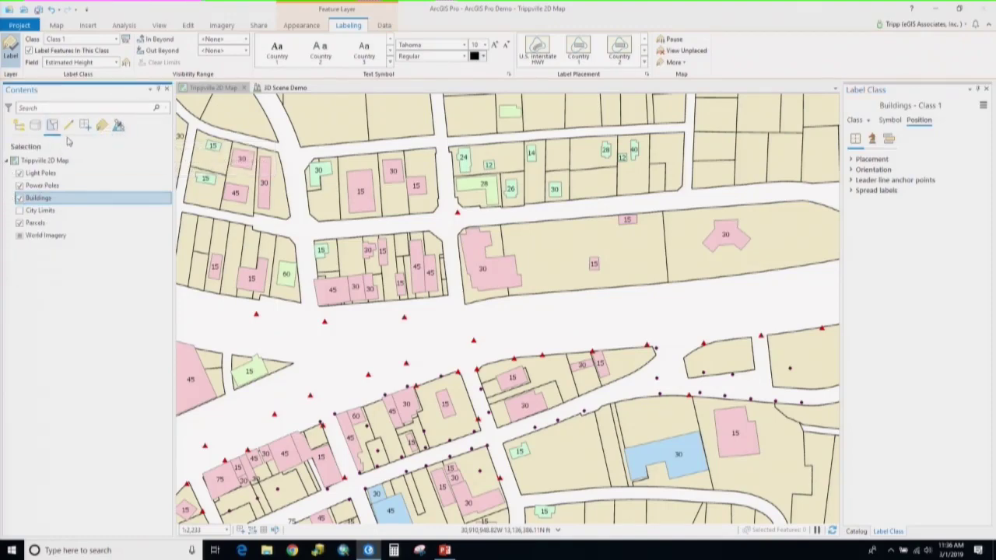
pyautogui.click(69, 129)
pyautogui.click(52, 130)
pyautogui.click(63, 131)
pyautogui.click(52, 131)
pyautogui.click(66, 129)
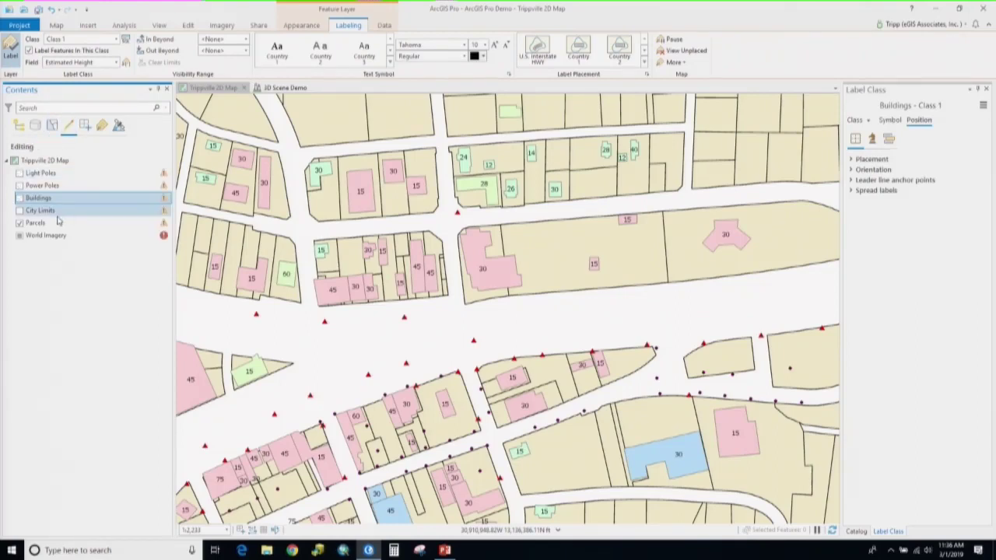
# Make the Buildings layer editable but not selectable
pyautogui.click(188, 26)
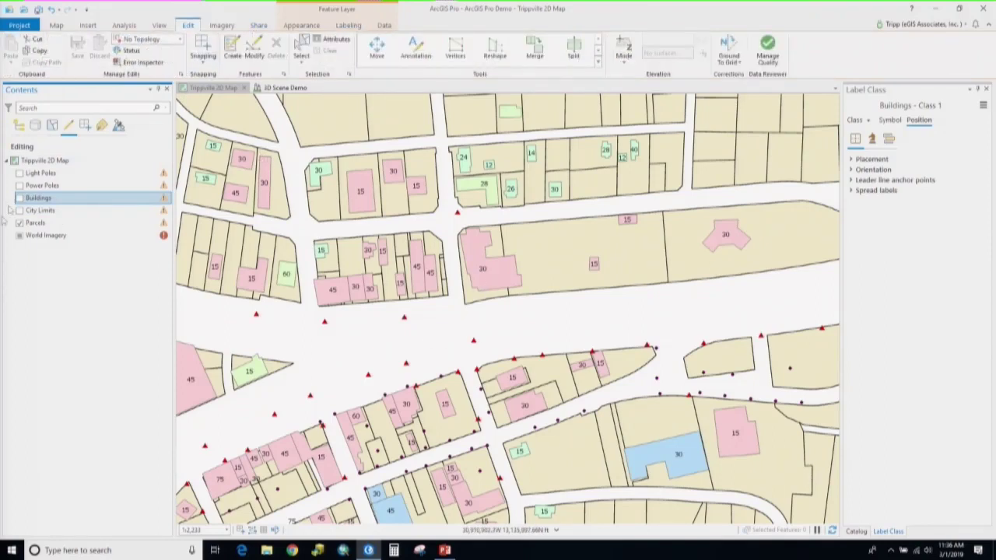
pyautogui.click(19, 197)
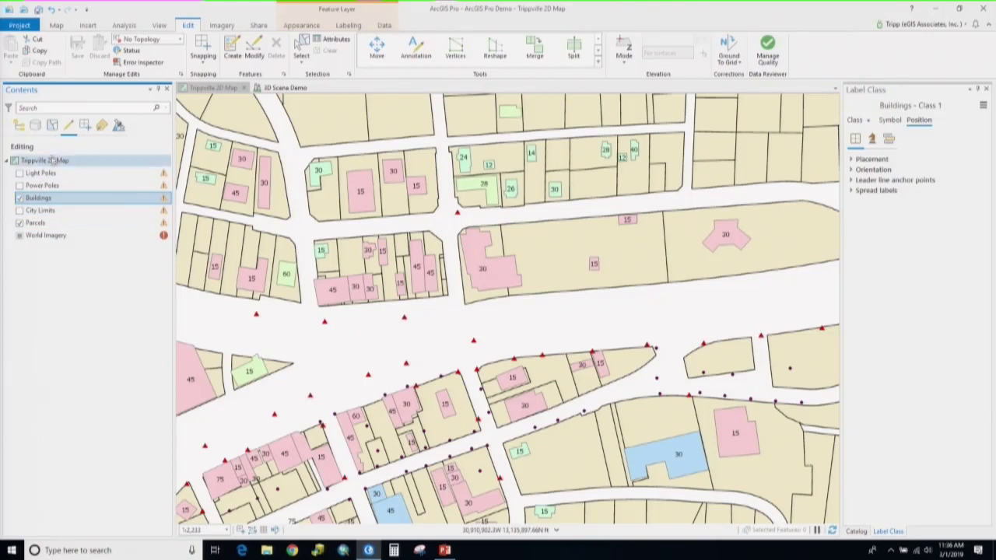
pyautogui.click(52, 125)
pyautogui.click(20, 199)
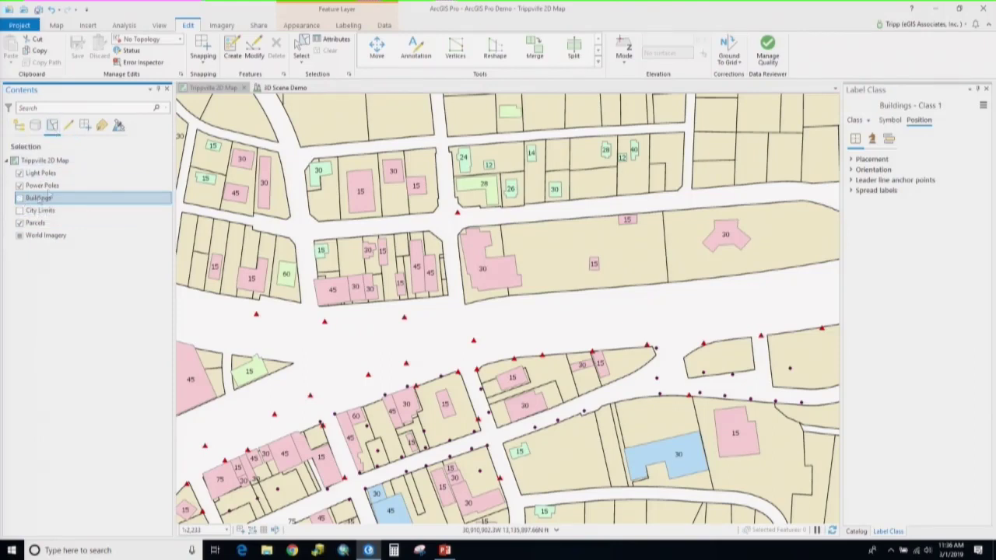
pyautogui.click(69, 125)
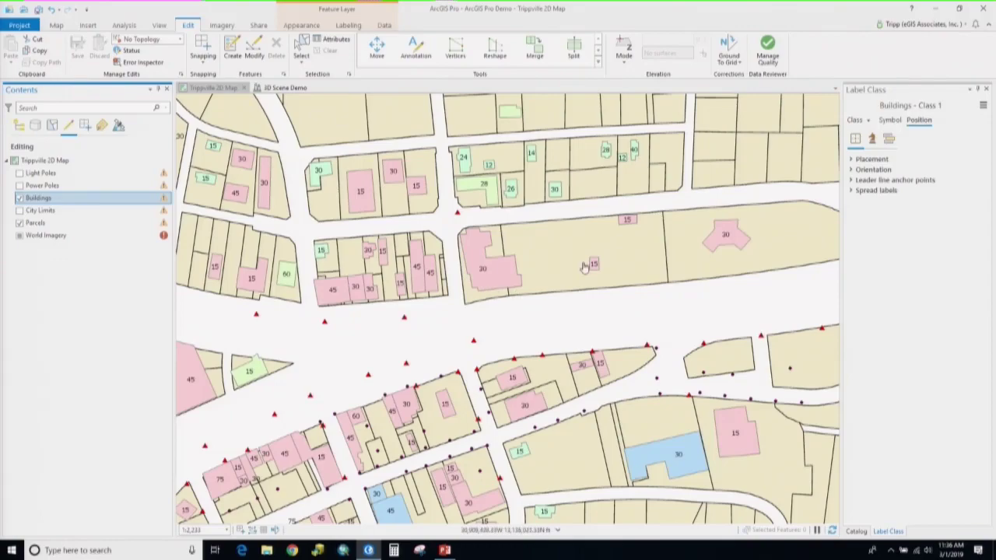
# Try to select the small building labelled 15 inside the large parcel north of the main road
pyautogui.scroll(3, 594, 267)
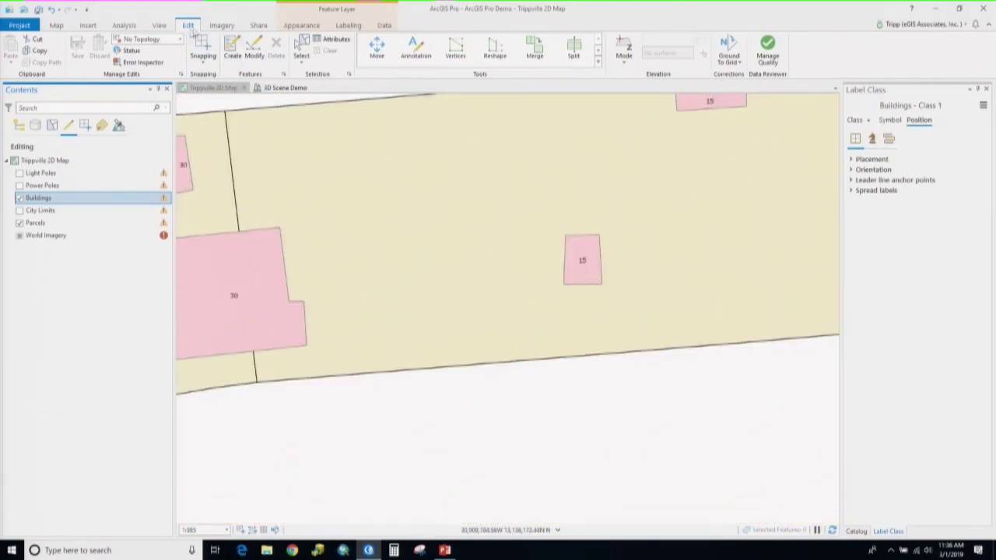
pyautogui.click(299, 43)
pyautogui.click(589, 261)
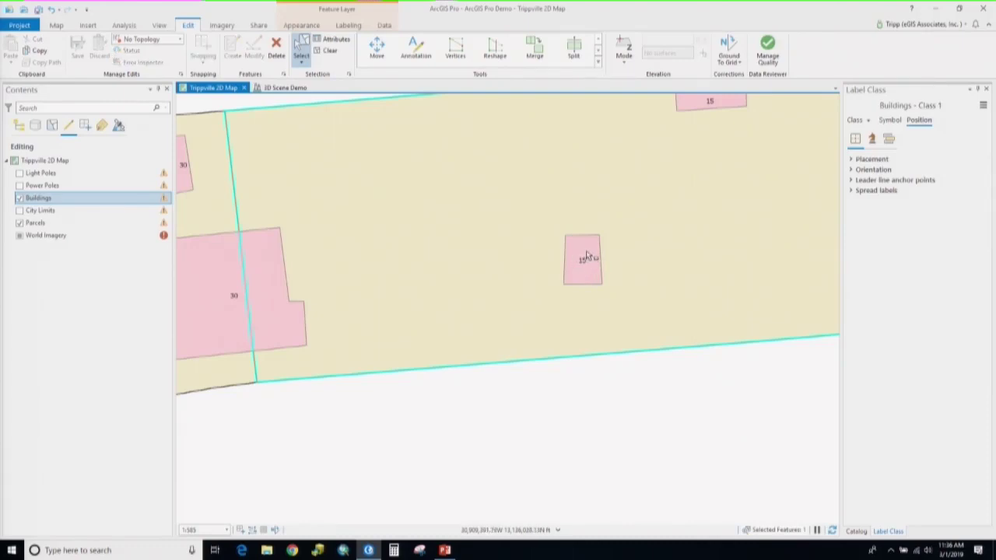
pyautogui.keyDown('ctrl'); pyautogui.click(18, 210); pyautogui.keyUp('ctrl')
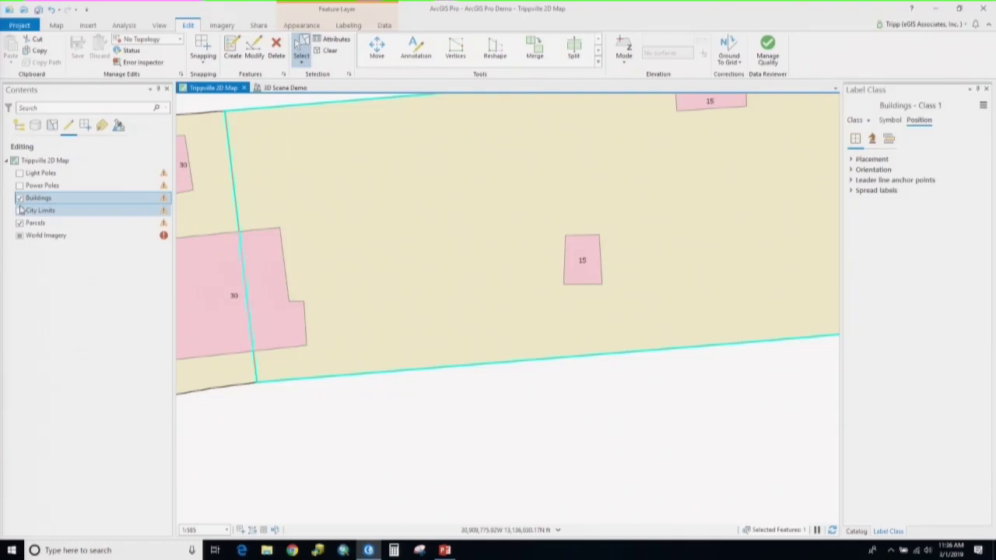
pyautogui.keyDown('ctrl'); pyautogui.click(40, 210); pyautogui.keyUp('ctrl')
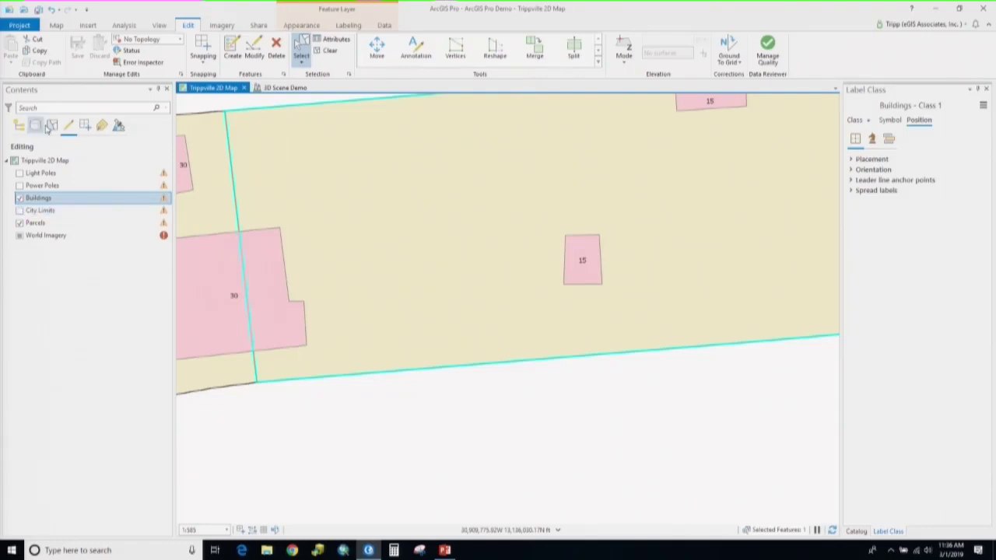
# Make the Buildings layer selectable and add the small building labelled 15 in the large parcel to the selection
pyautogui.click(51, 126)
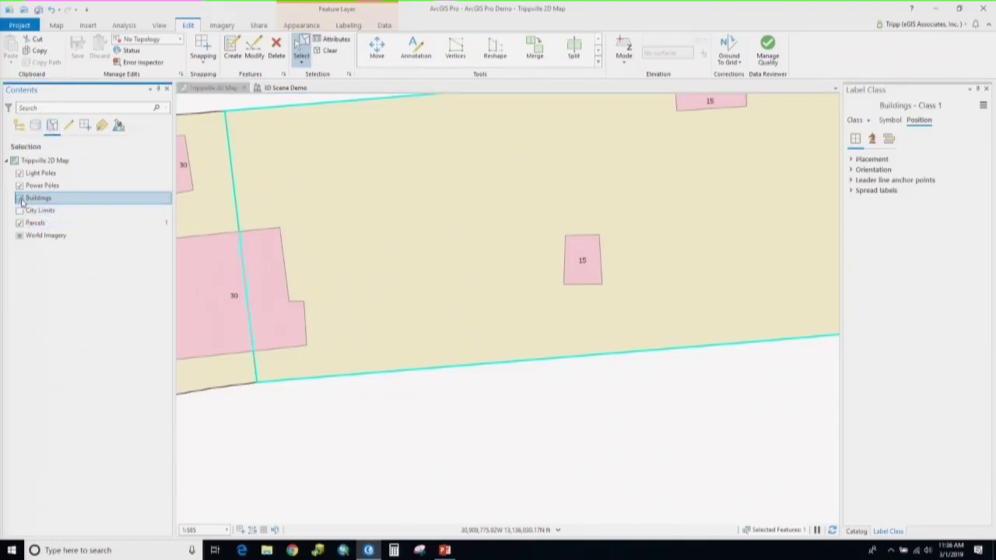
pyautogui.keyDown('shift'); pyautogui.click(575, 264); pyautogui.keyUp('shift')
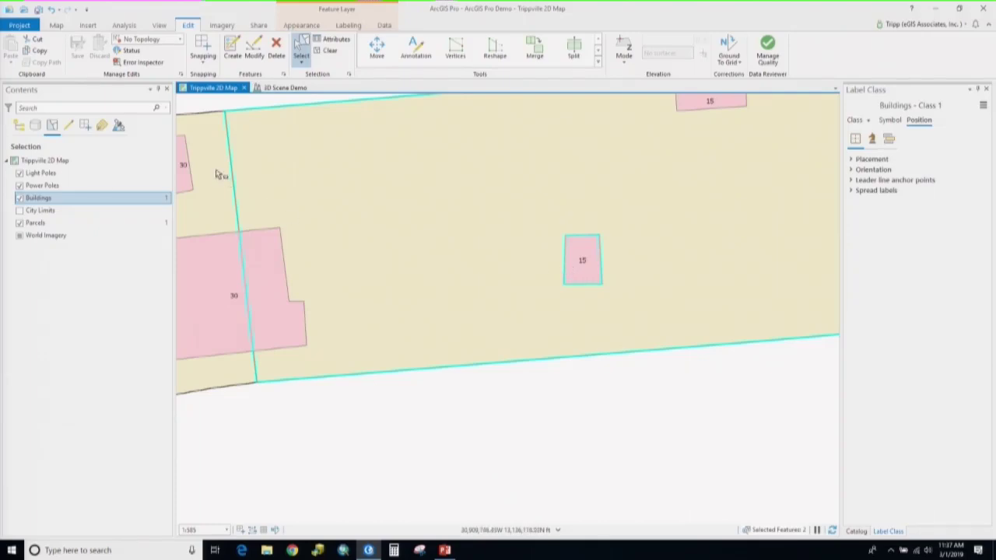
# Turn off editing for the Buildings layer and return to the list of selectable layers
pyautogui.click(69, 129)
pyautogui.click(20, 198)
pyautogui.click(52, 125)
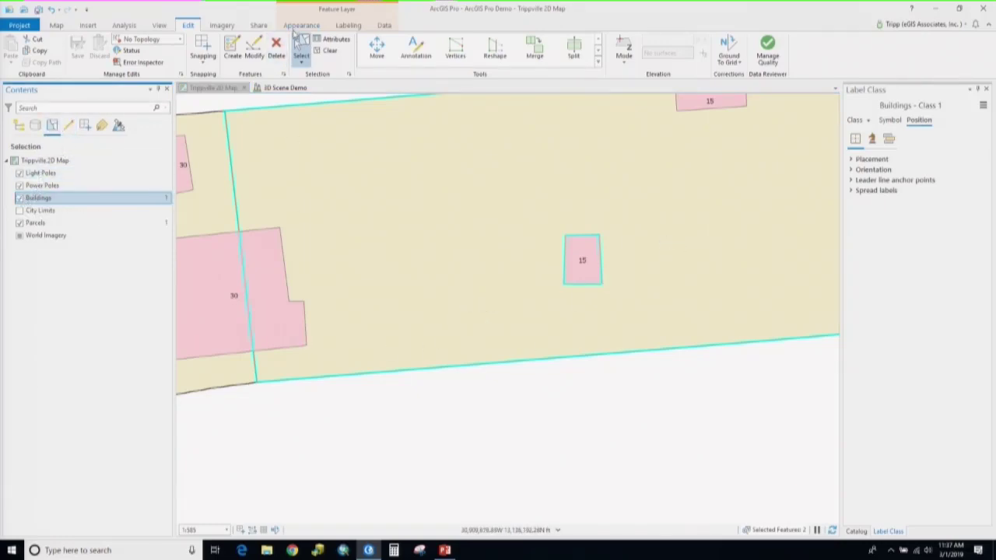
# Clear the selection and select only the small building labelled 15, with the Parcels layer made non-selectable
pyautogui.click(327, 50)
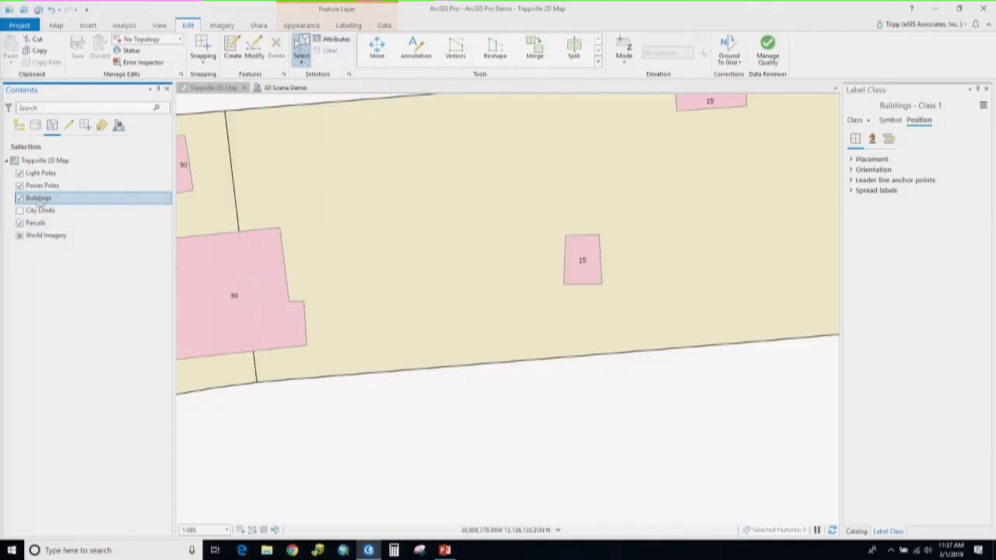
pyautogui.click(20, 222)
pyautogui.click(585, 259)
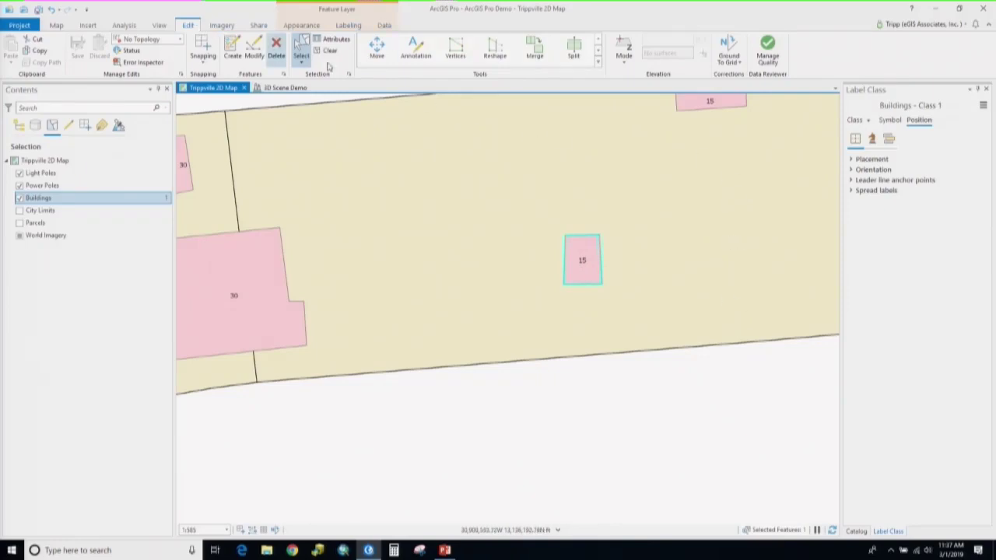
# Try to pick the small building labelled 15 for the Reshape tool, and check the list of editable layers
pyautogui.click(496, 55)
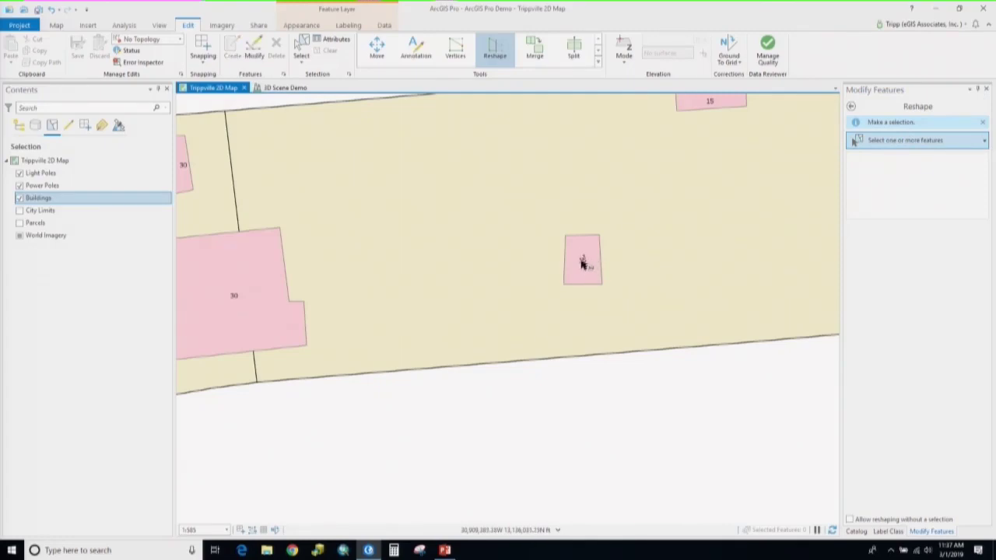
pyautogui.click(581, 266)
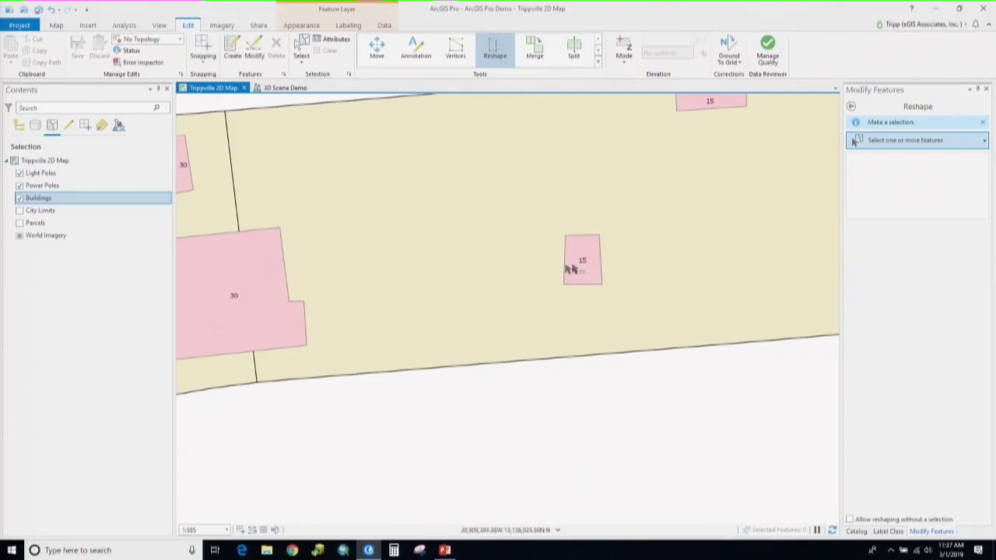
pyautogui.click(69, 125)
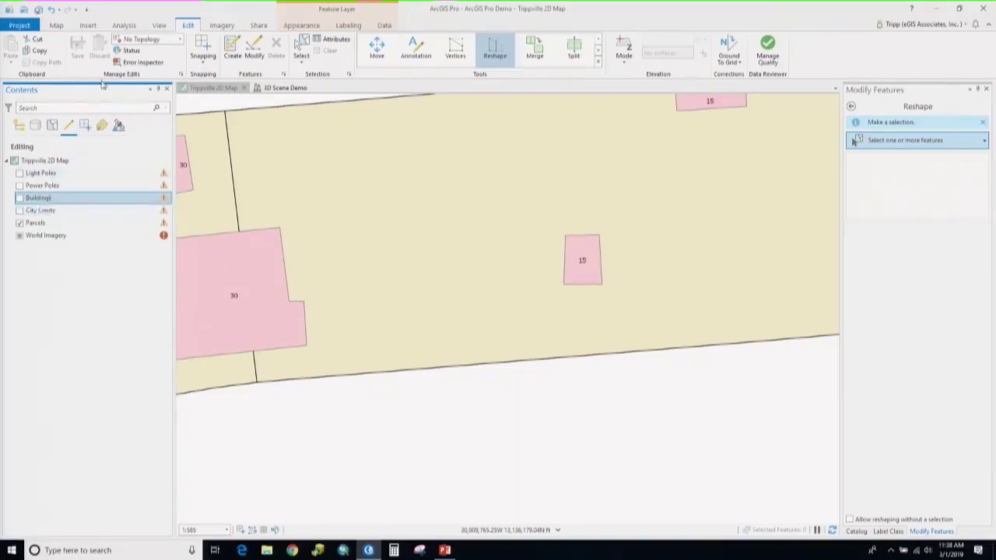
# Float the Contents pane over the map and redock it, and switch its auto-hide on and off
pyautogui.moveTo(95, 88); pyautogui.dragTo(389, 328)
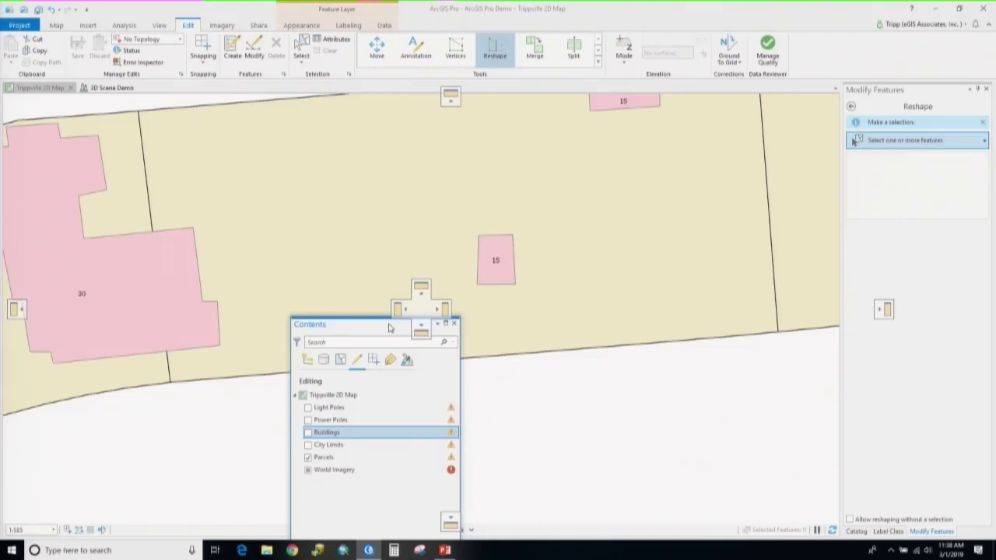
pyautogui.moveTo(390, 327); pyautogui.dragTo(17, 312)
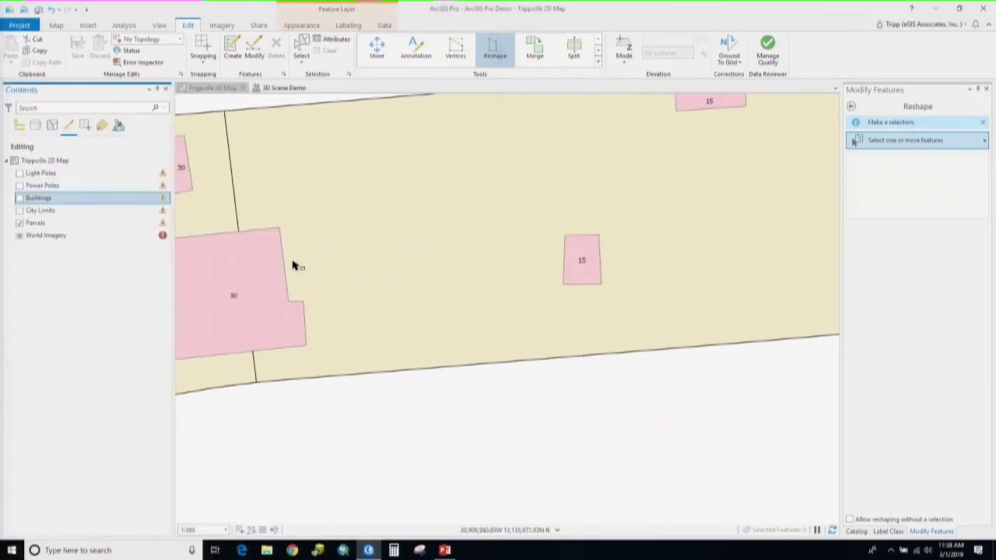
pyautogui.click(157, 89)
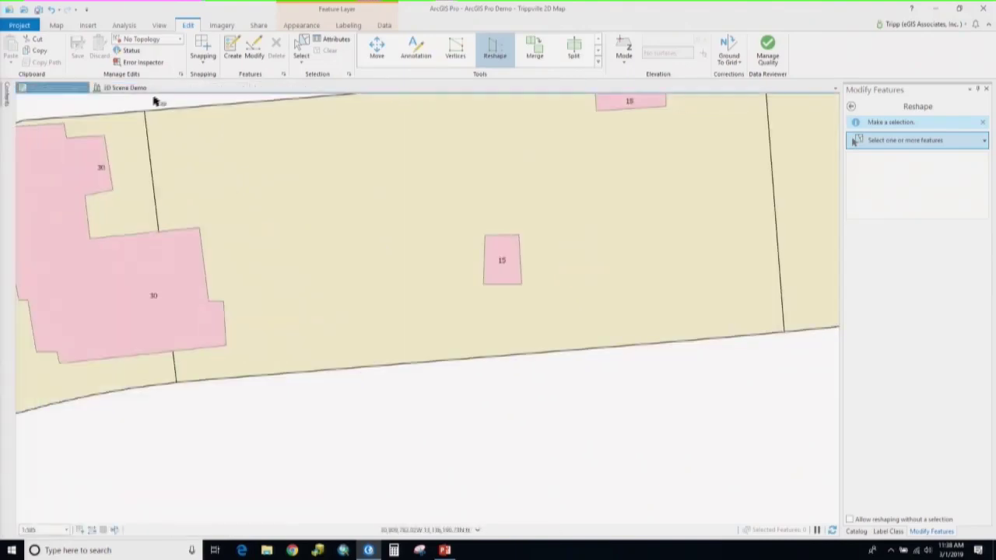
pyautogui.click(8, 95)
pyautogui.click(157, 90)
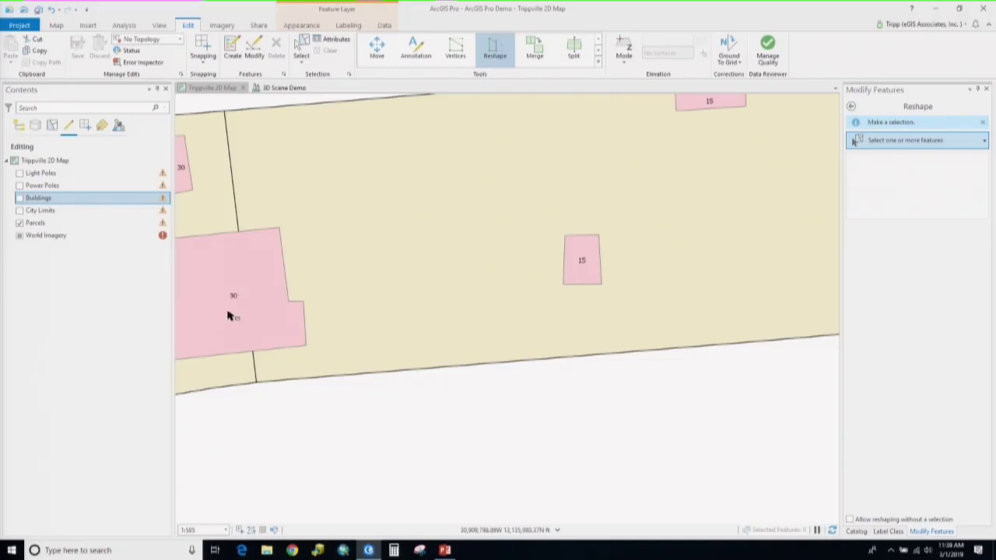
# Review the licensing page and open the Options for the current project
pyautogui.click(16, 26)
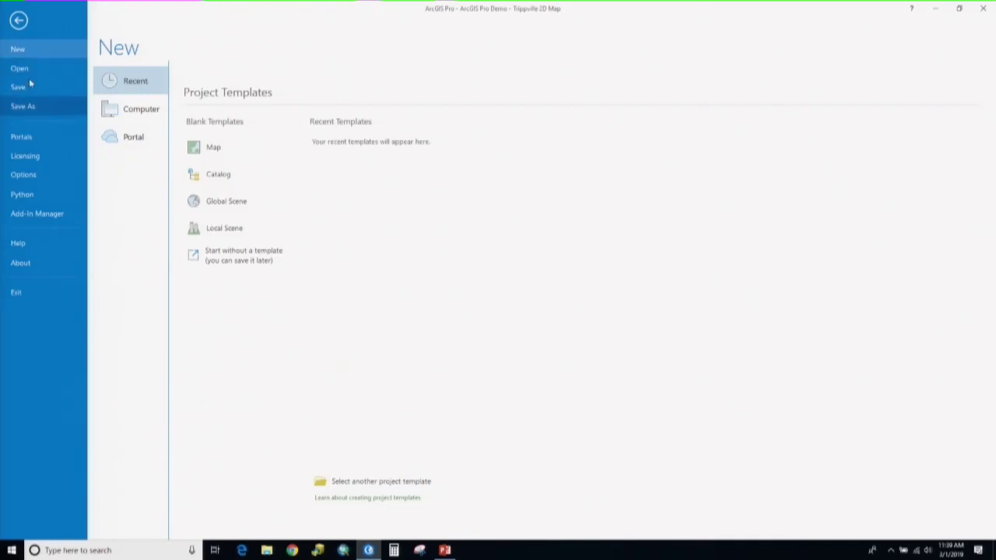
pyautogui.click(28, 158)
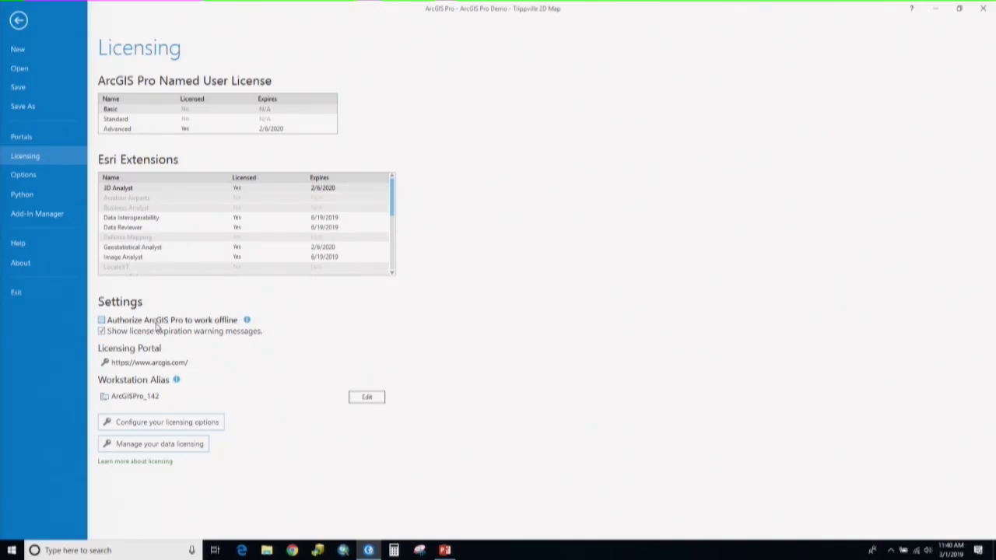
pyautogui.click(38, 179)
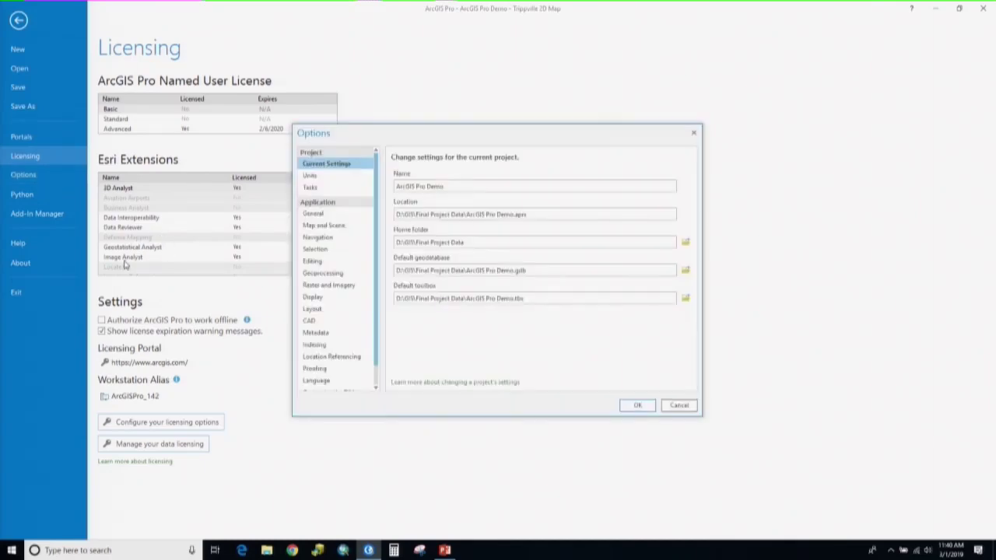
pyautogui.moveTo(376, 137); pyautogui.dragTo(335, 91)
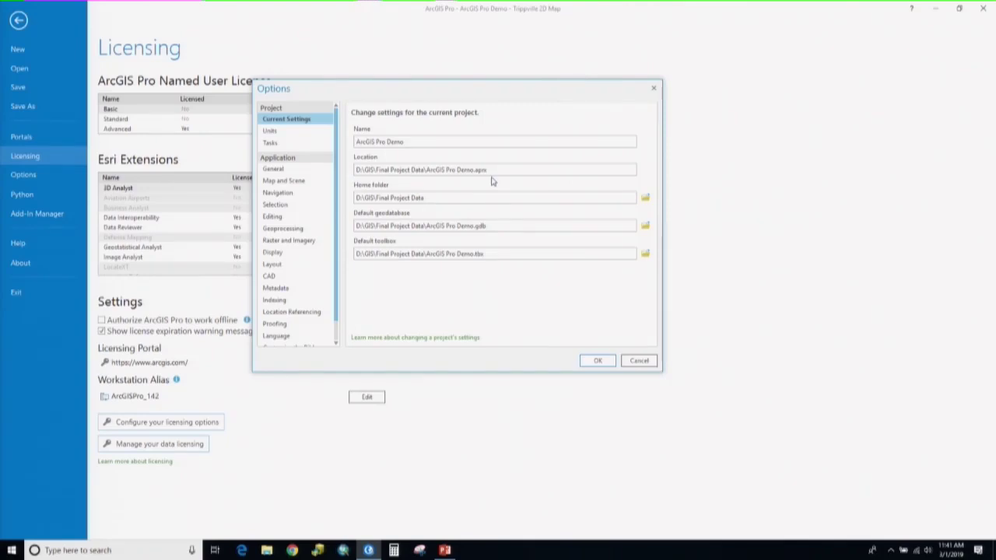
# Examine the current project's home folder, default geodatabase and default toolbox paths
pyautogui.click(435, 199)
pyautogui.hotkey('ctrl', 'shift', 'Left')
pyautogui.hotkey('ctrl', 'shift', 'Left')
pyautogui.hotkey('ctrl', 'shift', 'Left')
pyautogui.hotkey('ctrl', 'shift', 'Left')
pyautogui.hotkey('ctrl', 'shift', 'Left')
pyautogui.hotkey('ctrl', 'shift', 'Left')
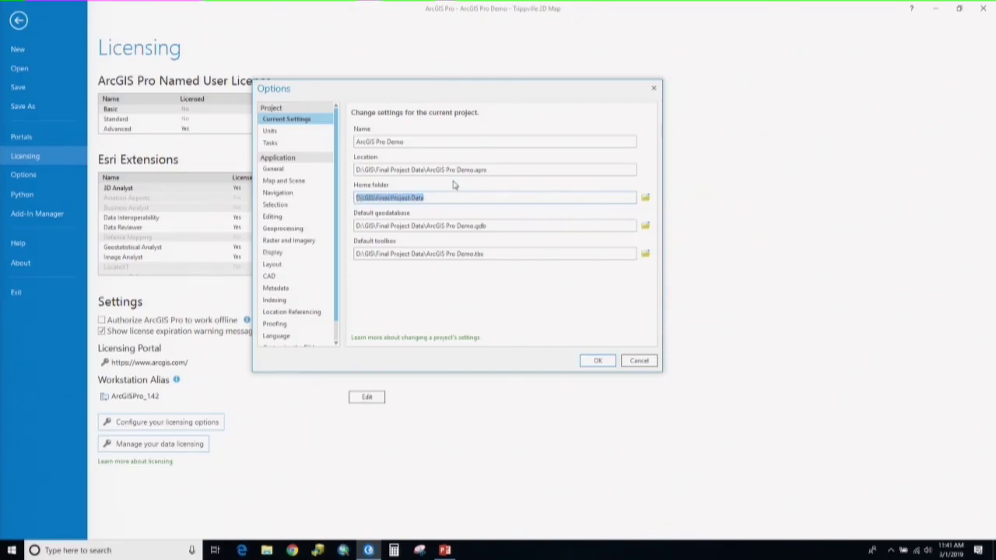
pyautogui.click(432, 198)
pyautogui.moveTo(432, 198); pyautogui.dragTo(342, 199)
pyautogui.click(494, 226)
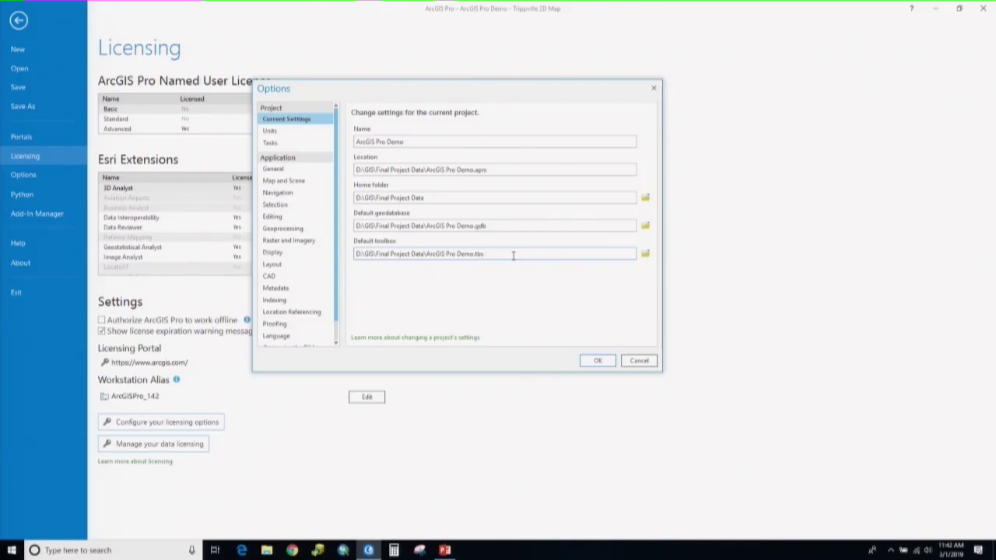
pyautogui.click(514, 255)
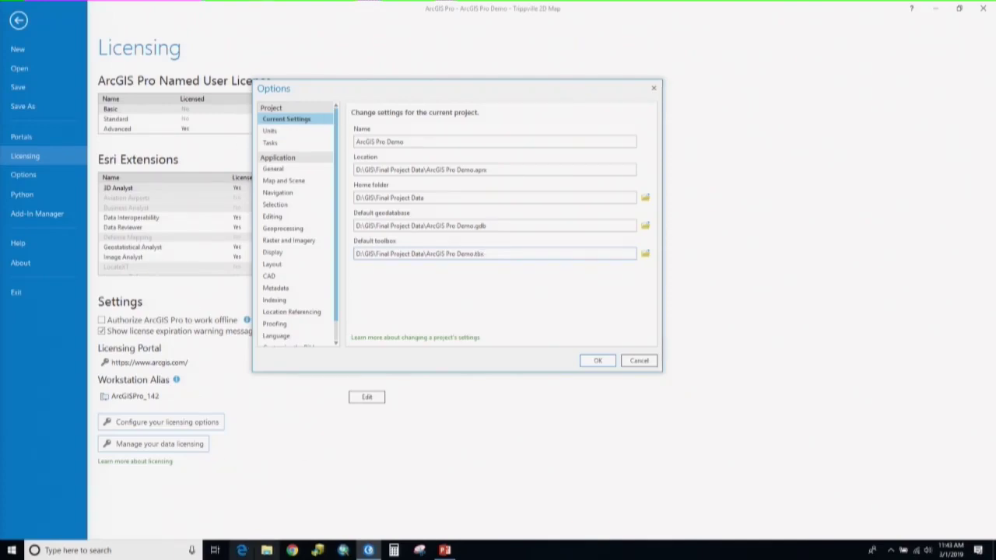
# Switch to File Explorer and view the drives under This PC
pyautogui.click(268, 551)
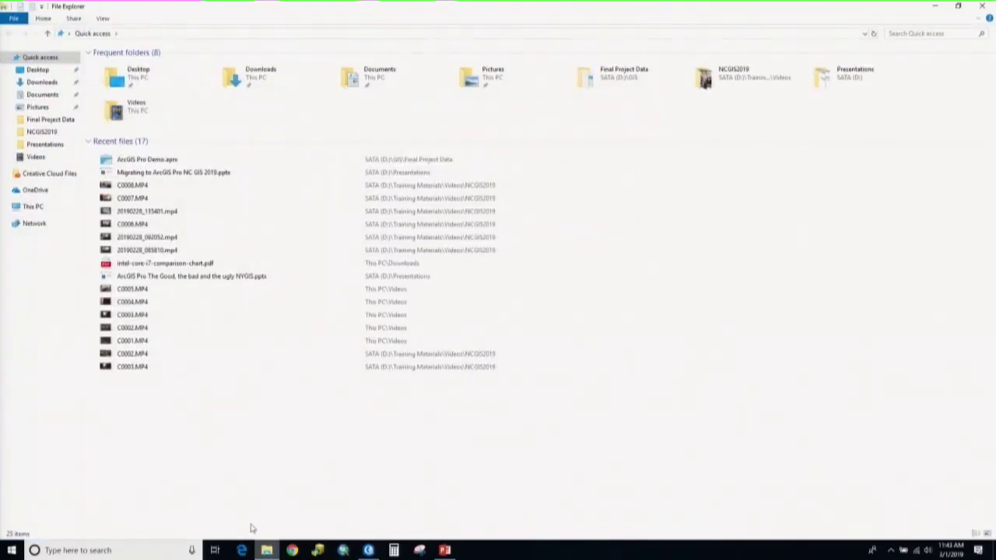
pyautogui.click(33, 206)
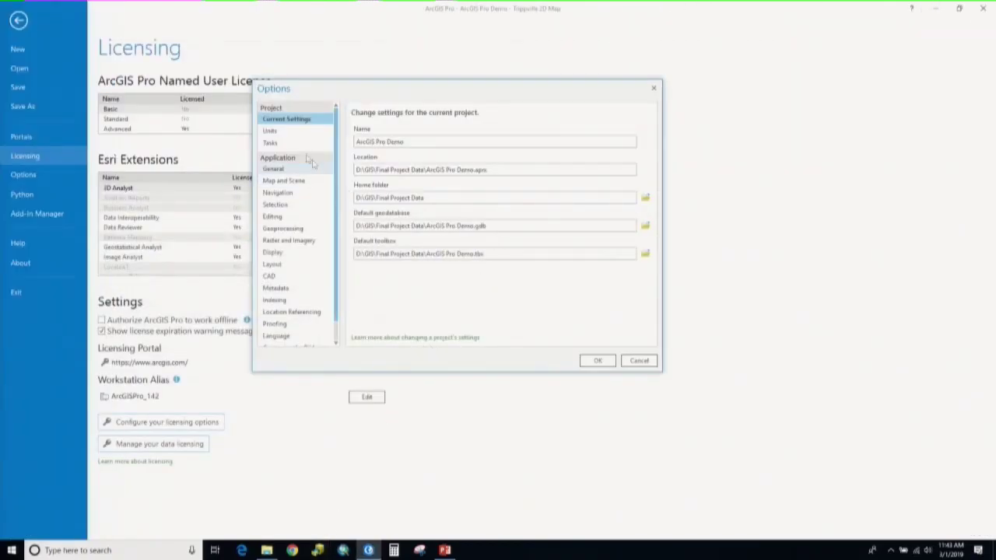
# Switch back to ArcGIS Pro and review the project's distance, angular and area units in Options
pyautogui.click(289, 134)
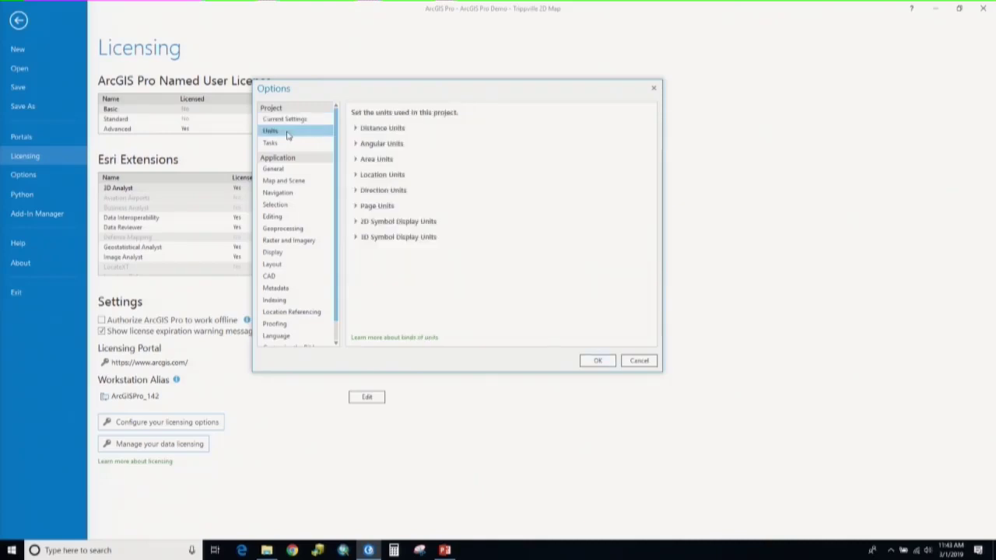
pyautogui.click(357, 129)
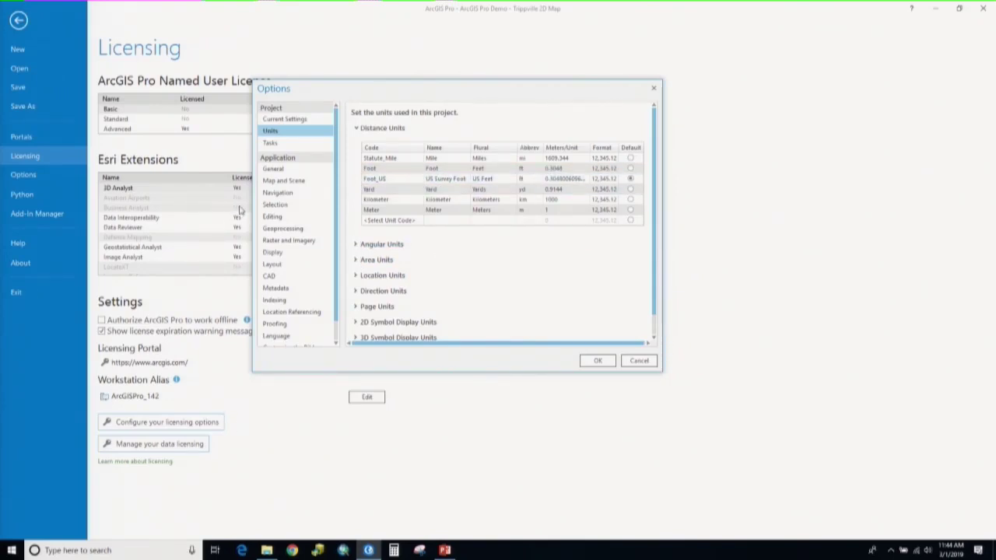
pyautogui.click(357, 129)
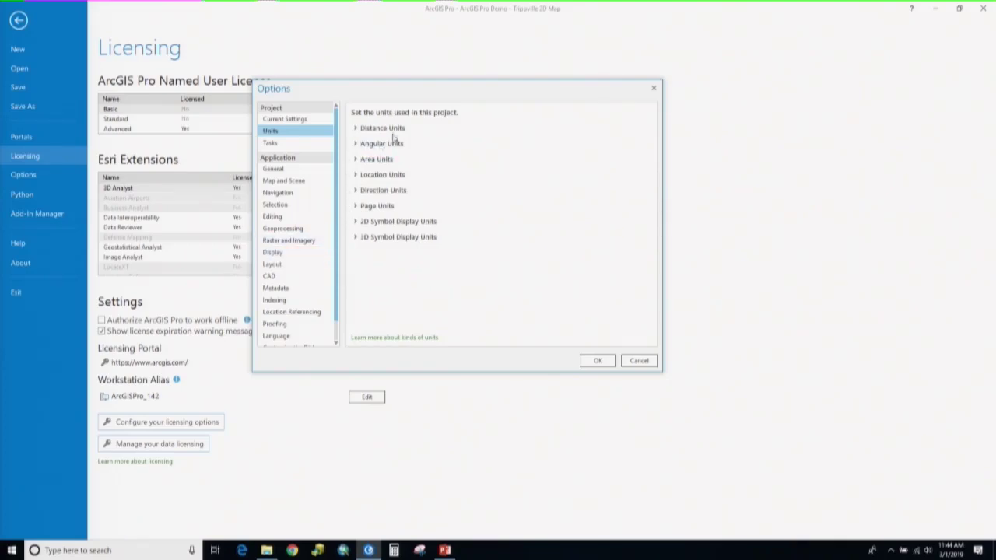
pyautogui.click(355, 144)
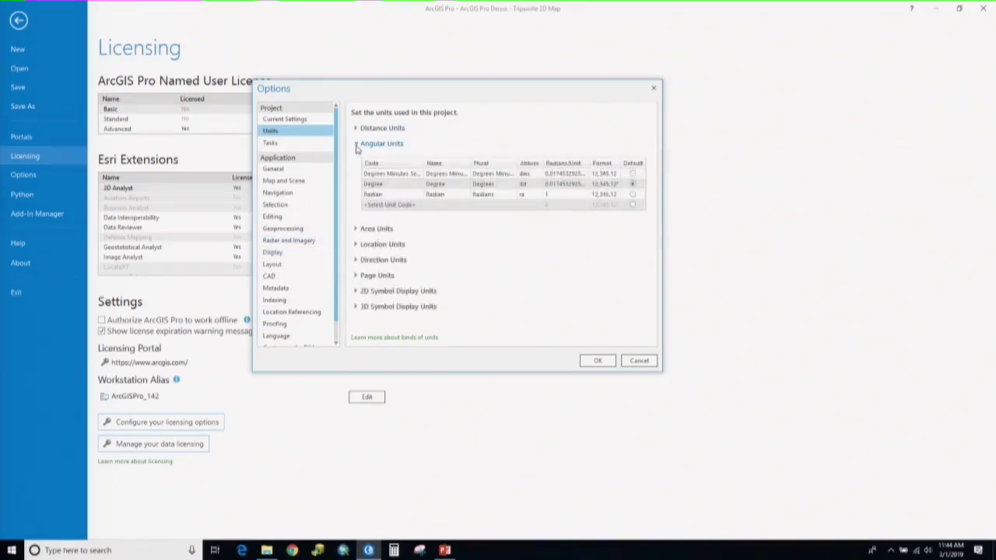
pyautogui.click(356, 145)
pyautogui.click(355, 159)
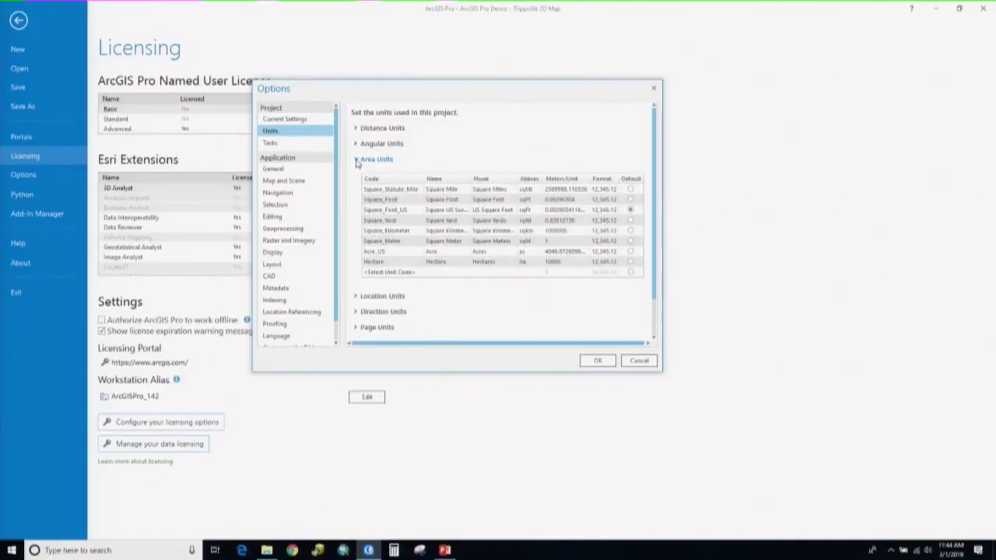
pyautogui.click(356, 159)
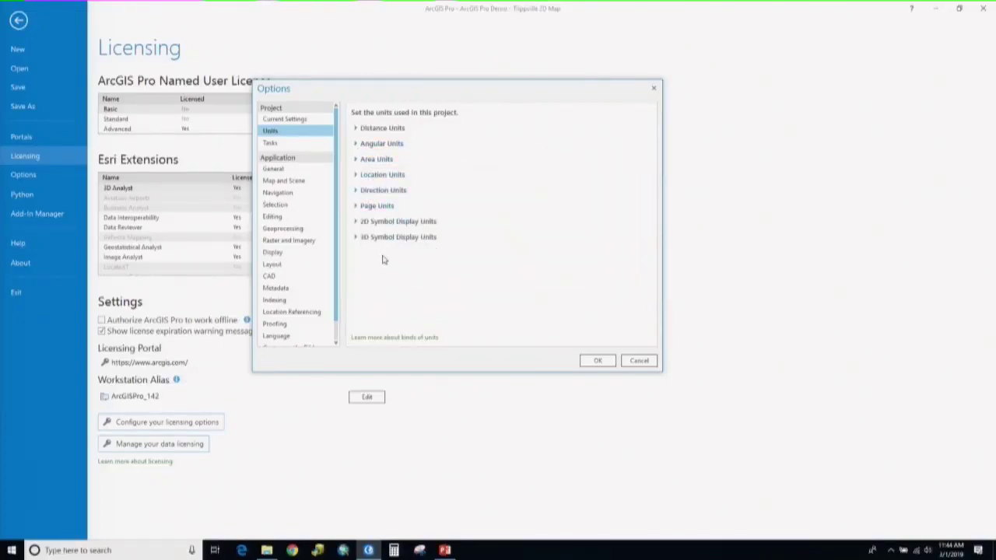
# Compare the project-level Tasks and Units options with the application-level General options
pyautogui.click(292, 144)
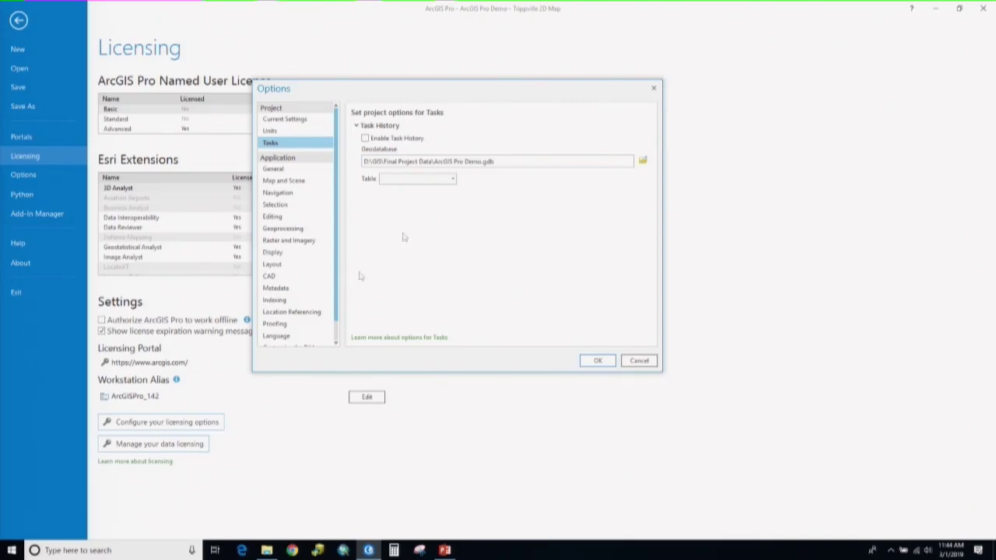
pyautogui.click(273, 168)
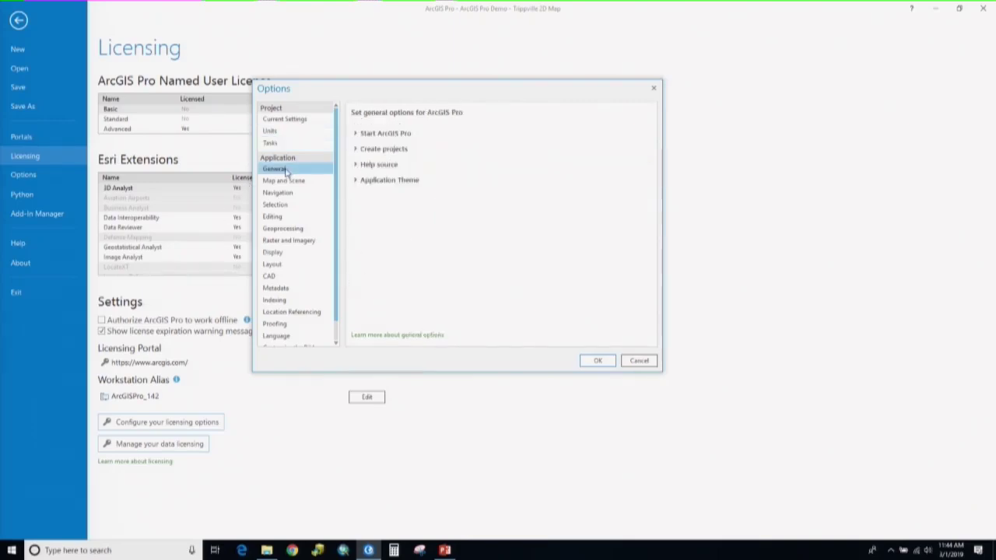
pyautogui.click(298, 118)
pyautogui.click(285, 131)
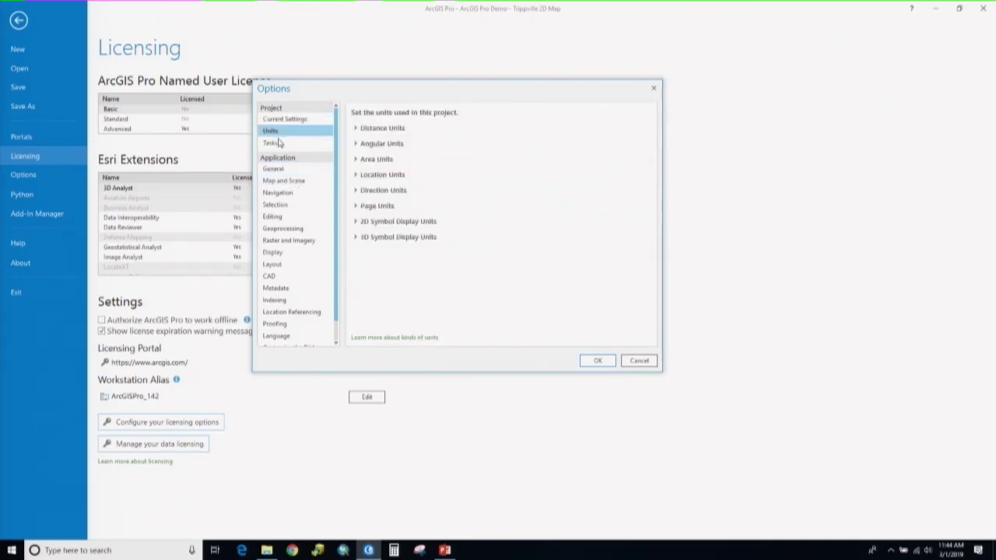
pyautogui.click(273, 142)
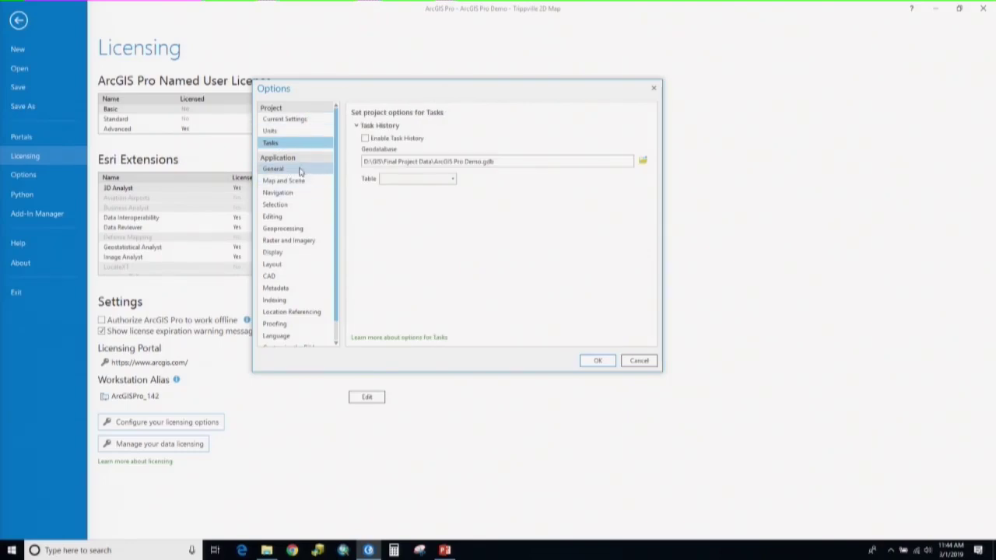
pyautogui.click(300, 169)
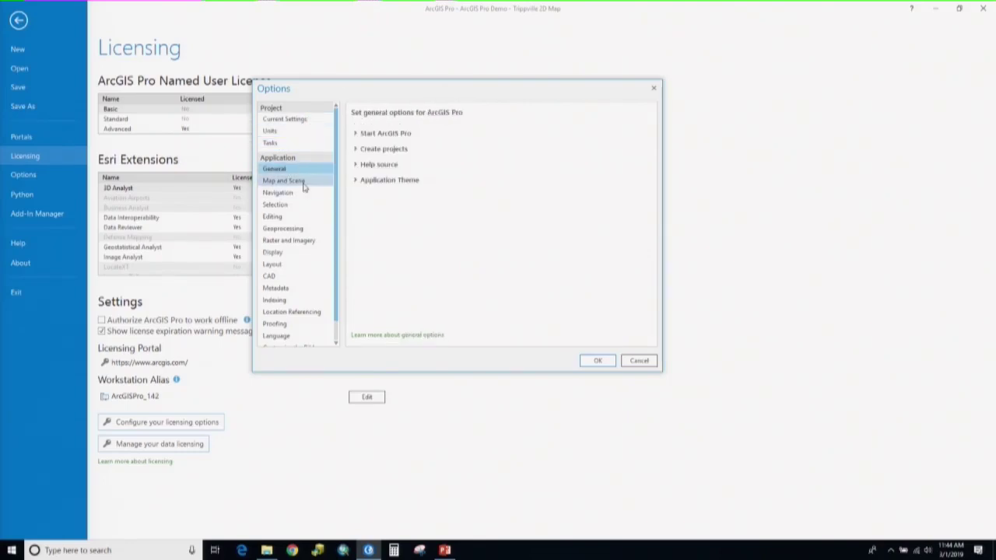
# Review the General options for starting ArcGIS Pro and for creating projects, including location, geodatabase and toolbox defaults
pyautogui.click(356, 134)
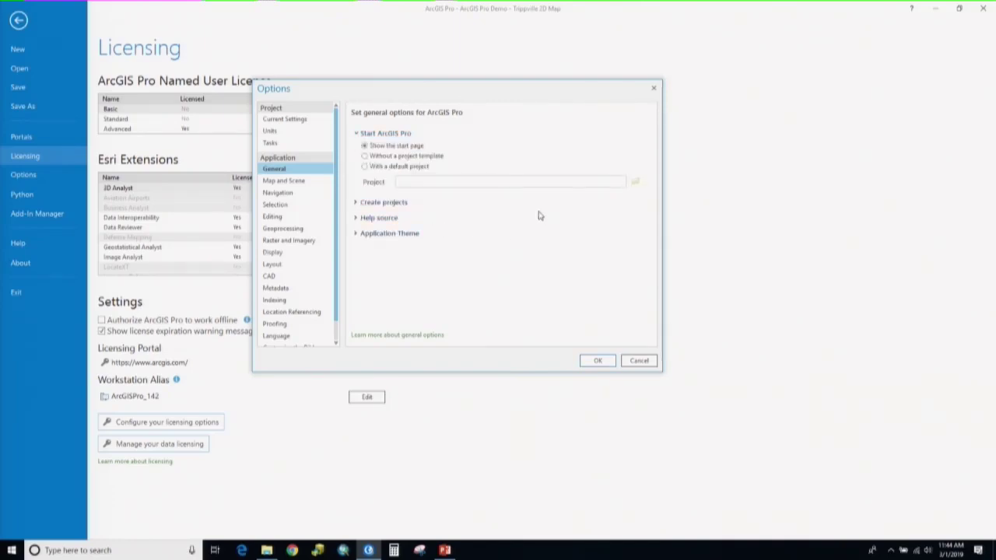
pyautogui.click(356, 201)
pyautogui.scroll(-3, 507, 225)
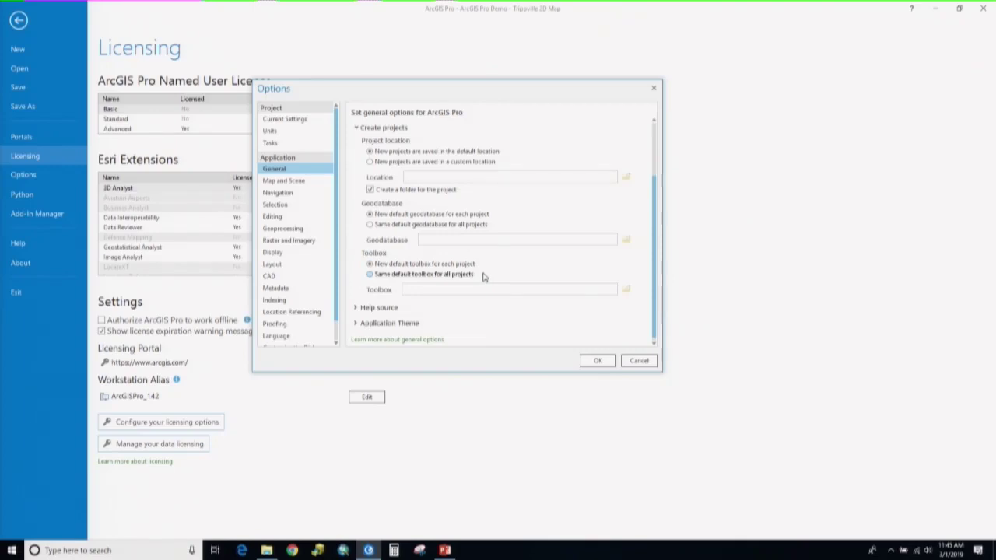
pyautogui.scroll(-1, 482, 277)
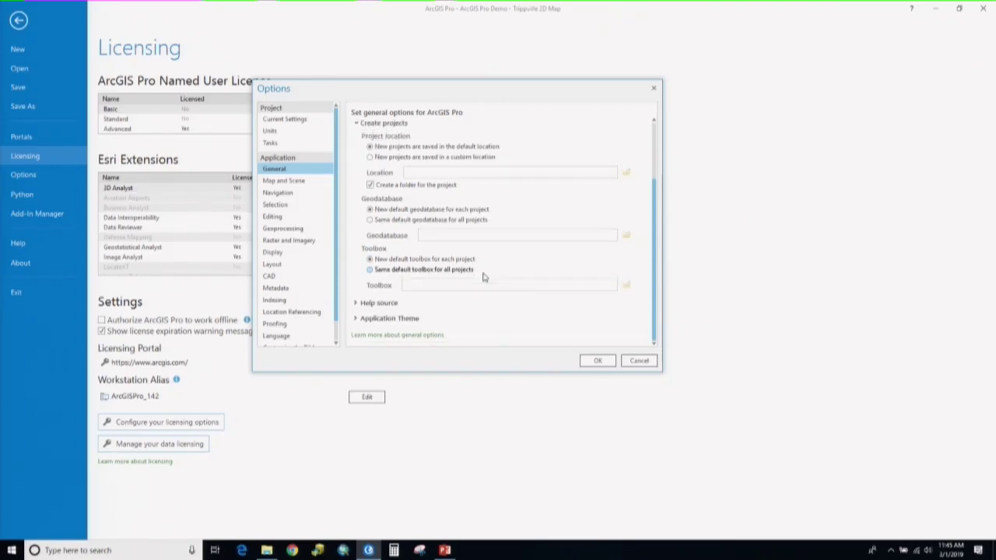
# Review the Help source and Application Theme settings in the General options, including the available theme choices
pyautogui.click(356, 303)
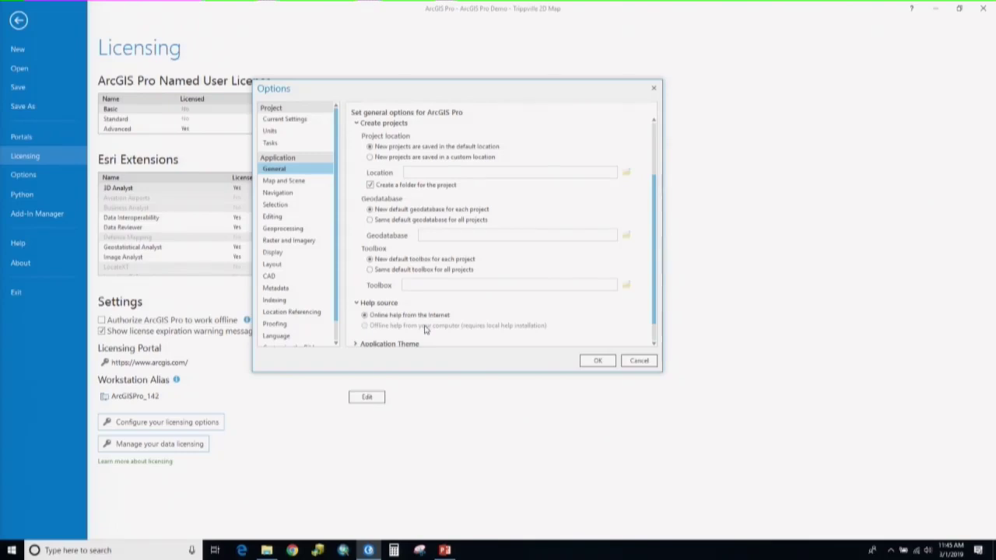
pyautogui.scroll(-1, 434, 325)
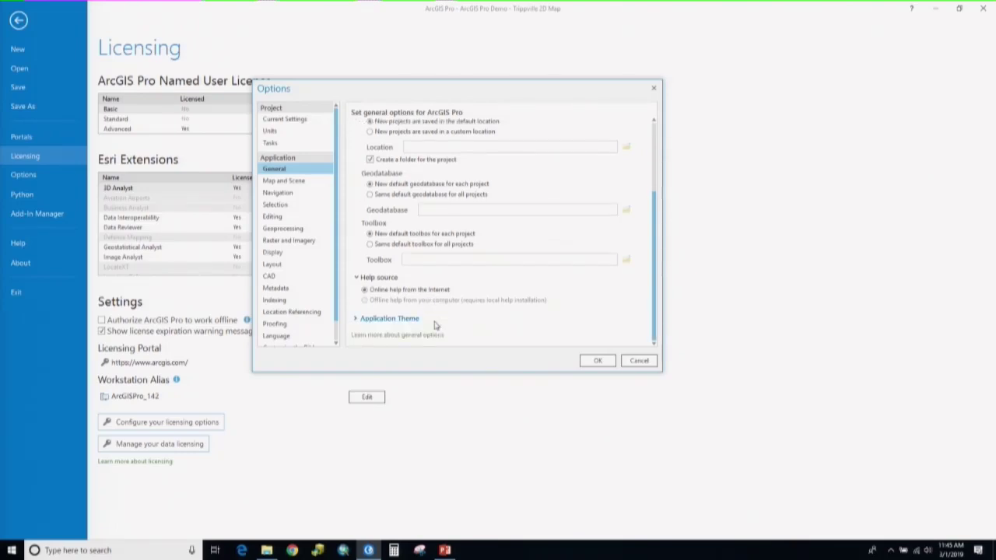
pyautogui.click(357, 319)
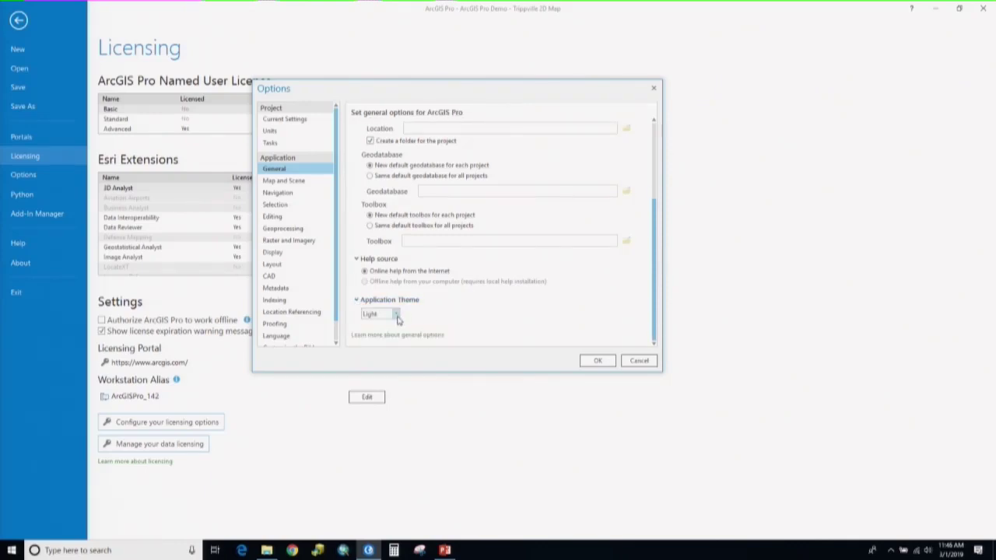
pyautogui.click(396, 315)
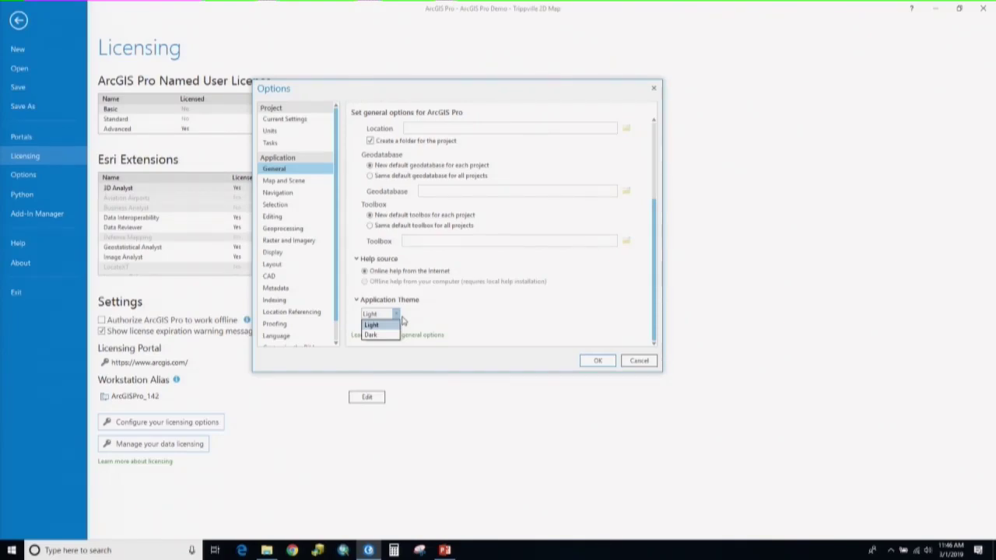
pyautogui.click(489, 307)
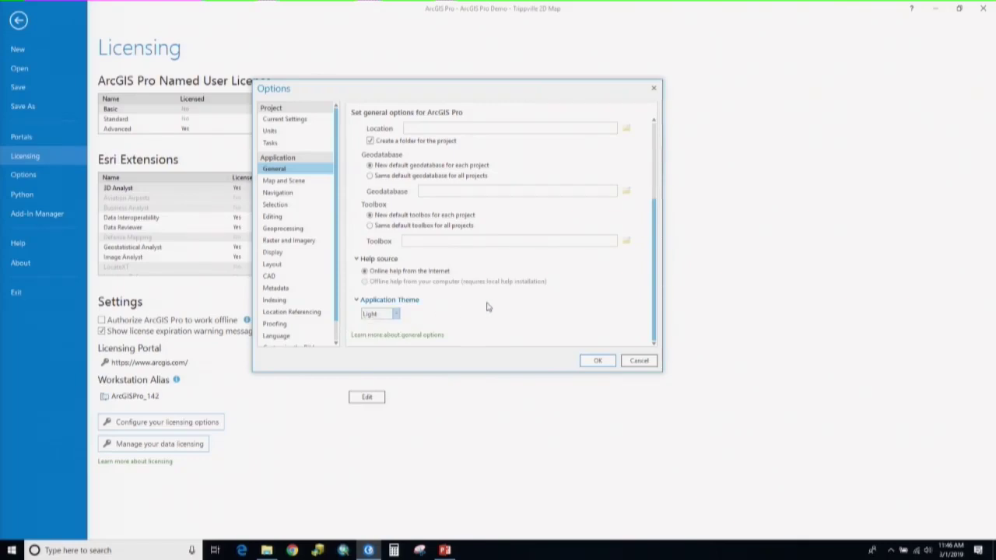
# Review the application's Map and Scene, Navigation and Selection options
pyautogui.click(285, 180)
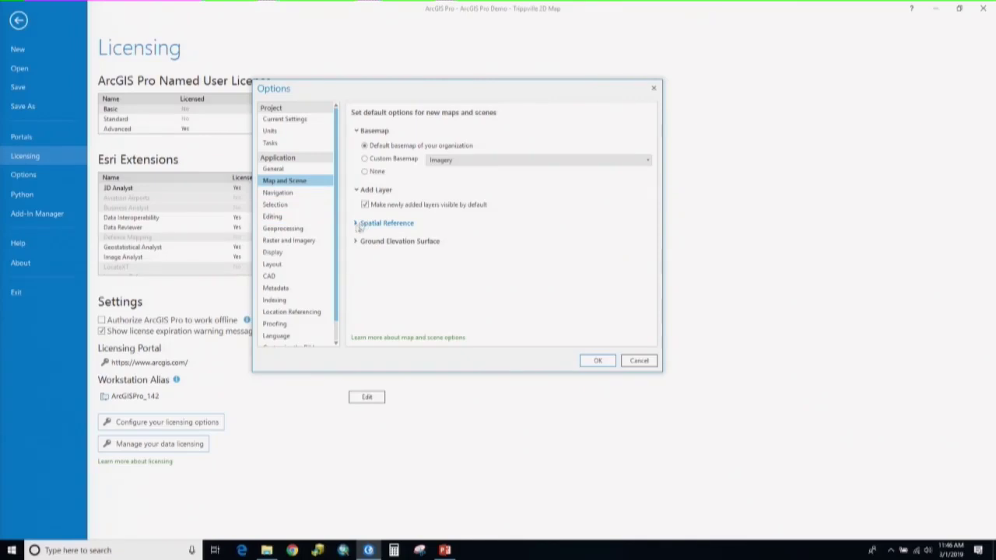
pyautogui.click(296, 192)
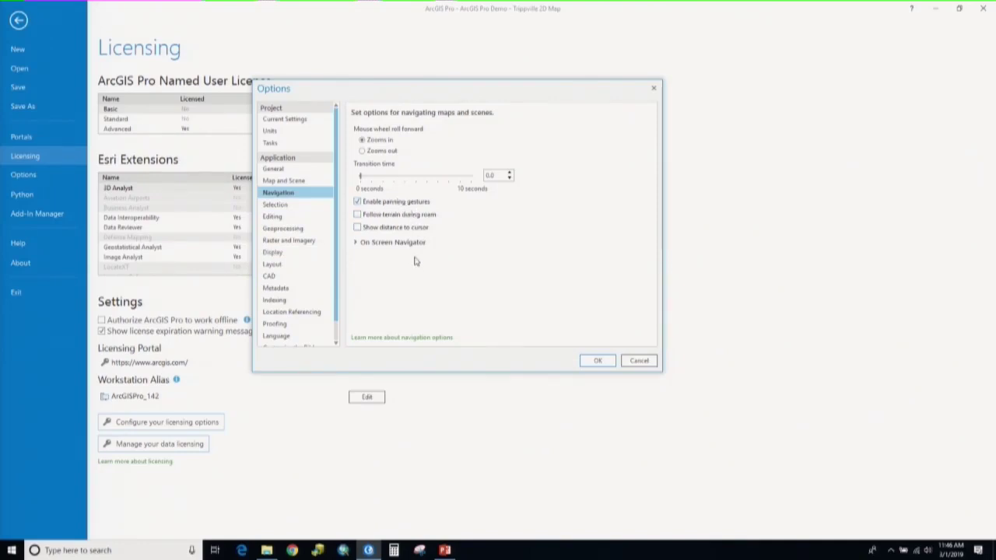
pyautogui.click(270, 205)
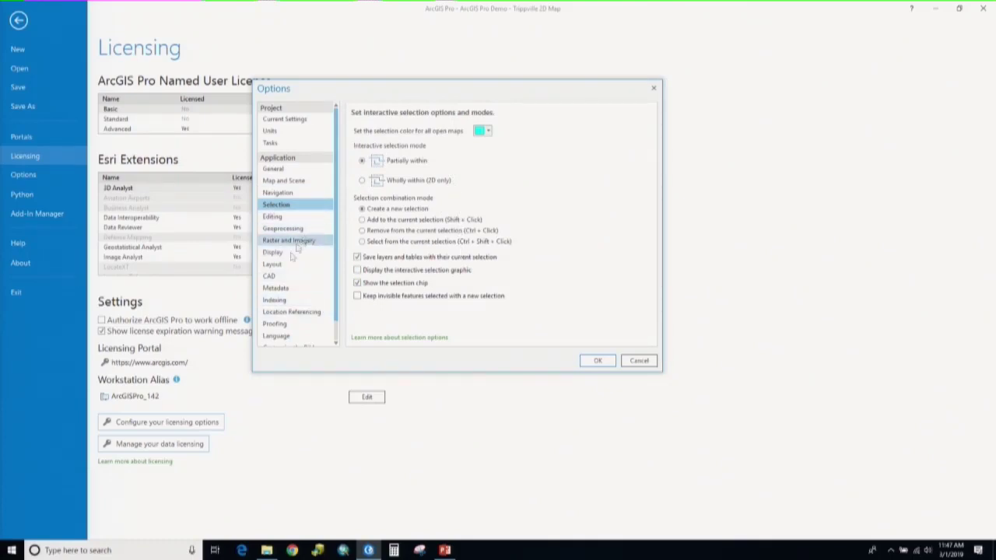
# Review the Editing options, covering the general editing toolbar settings, session saving and versioning
pyautogui.click(282, 217)
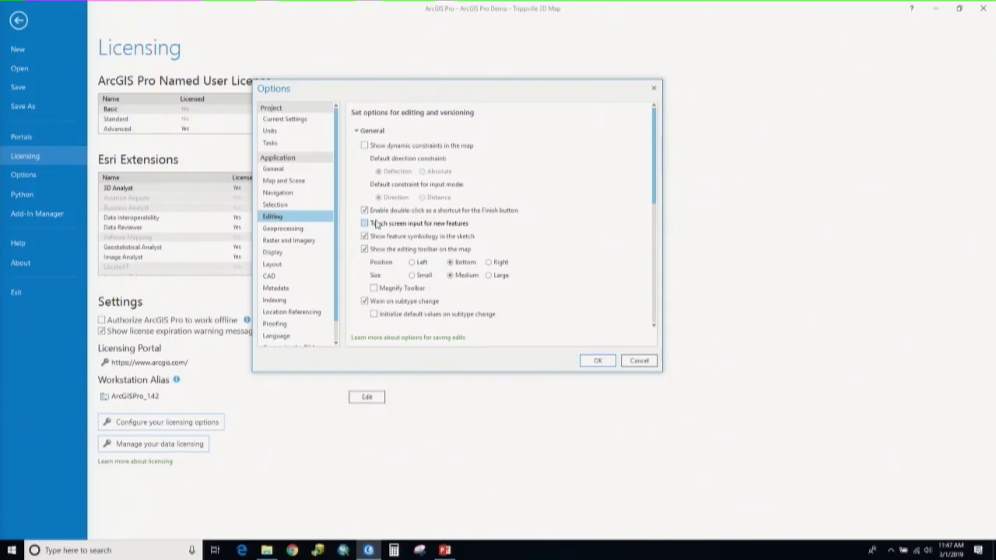
pyautogui.scroll(-2, 543, 210)
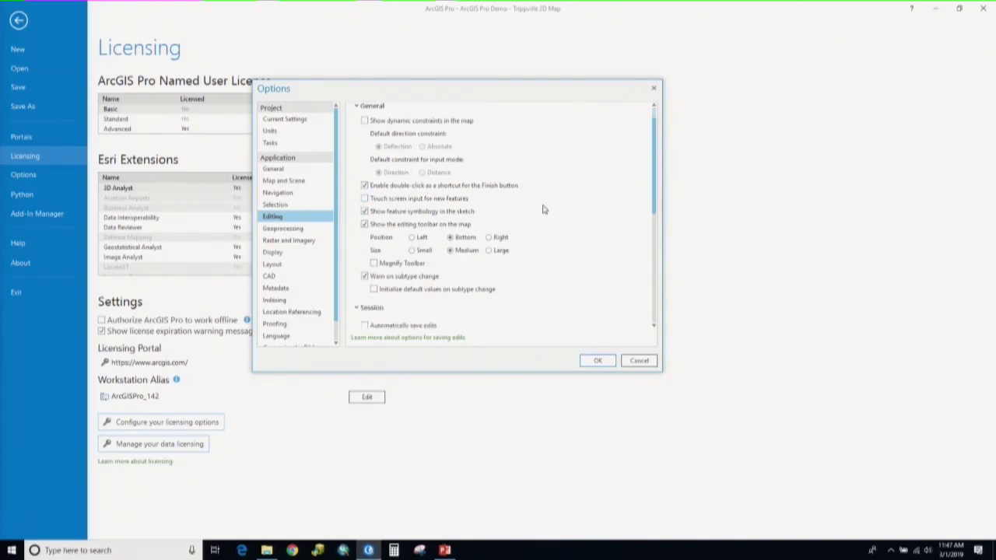
pyautogui.scroll(-2, 544, 226)
pyautogui.scroll(-1, 545, 235)
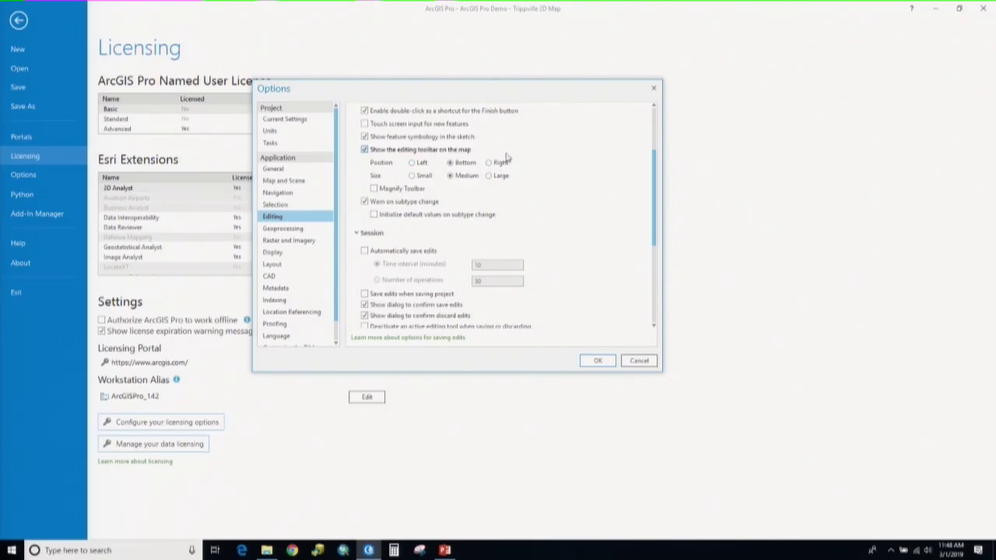
pyautogui.click(449, 176)
pyautogui.scroll(-1, 534, 187)
pyautogui.scroll(-3, 533, 187)
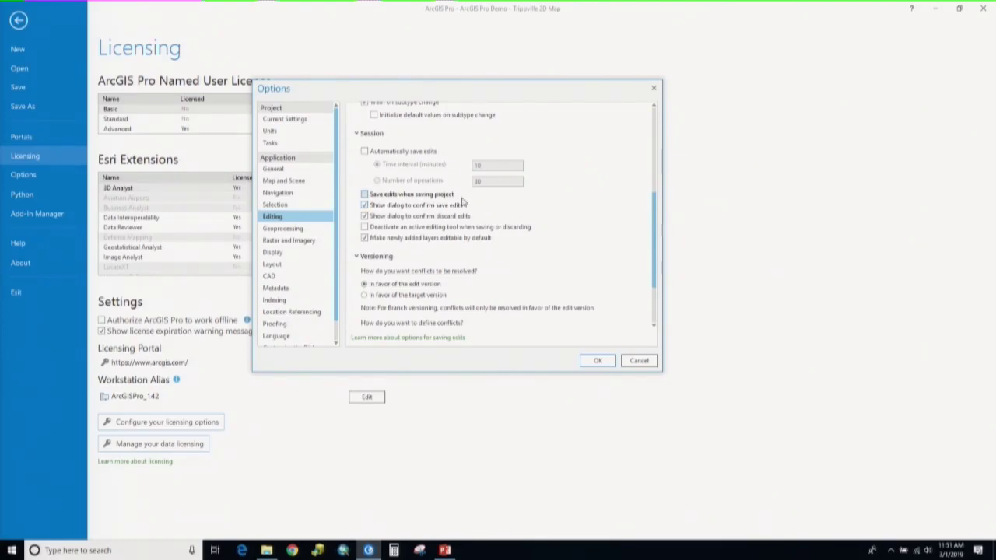
# Review the Display options with the local cache location, as well as the Layout and CAD options
pyautogui.click(282, 254)
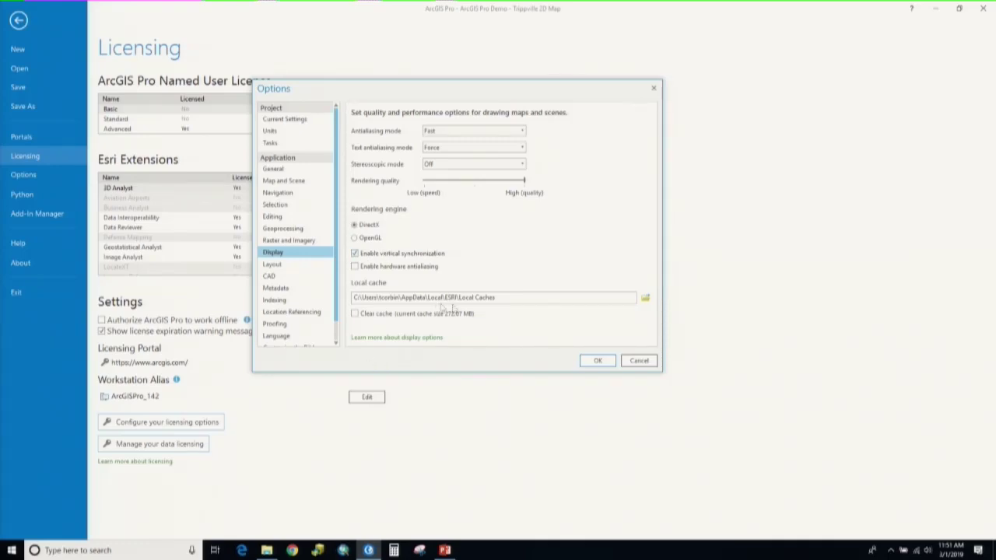
pyautogui.click(502, 297)
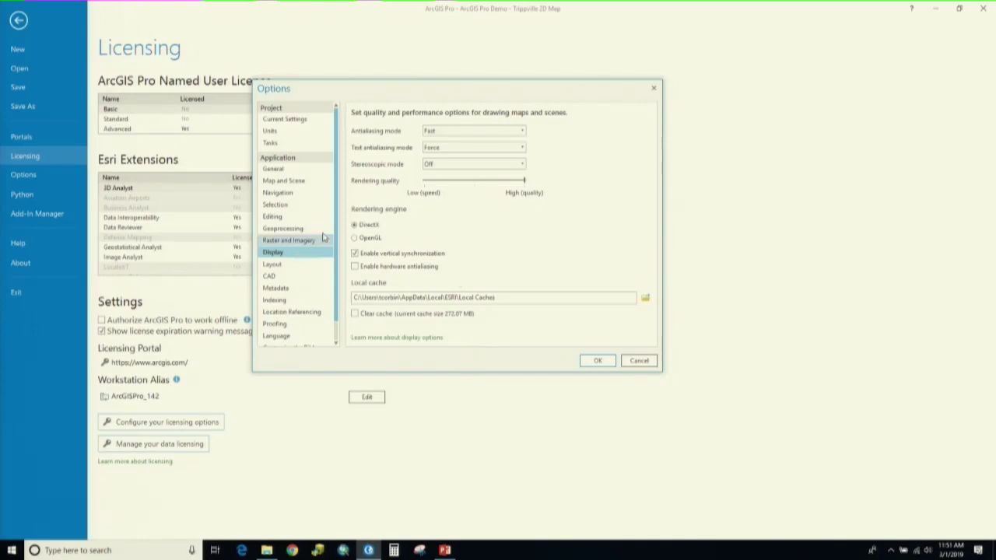
pyautogui.click(295, 267)
pyautogui.click(287, 275)
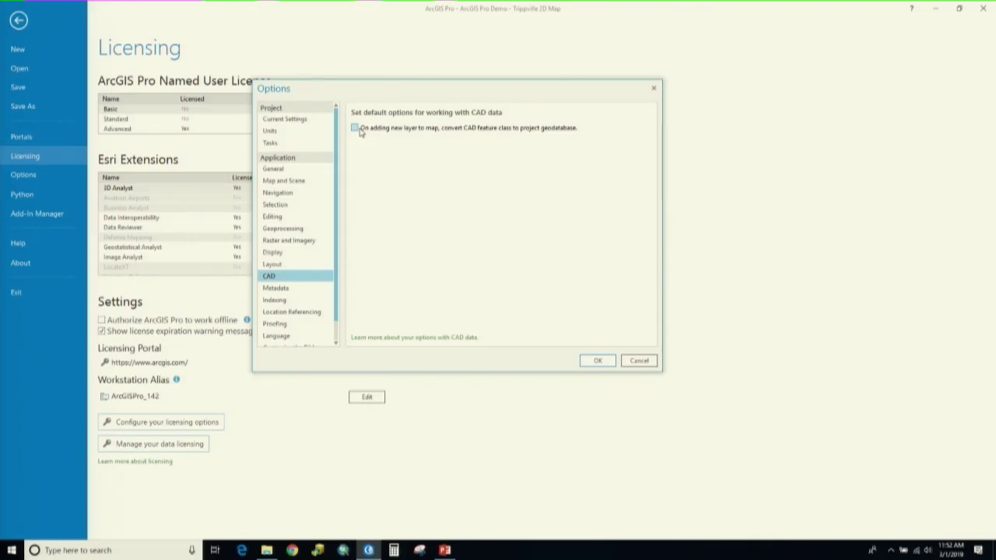
# Review the Metadata style, project Indexing and spell-check Proofing options
pyautogui.click(284, 291)
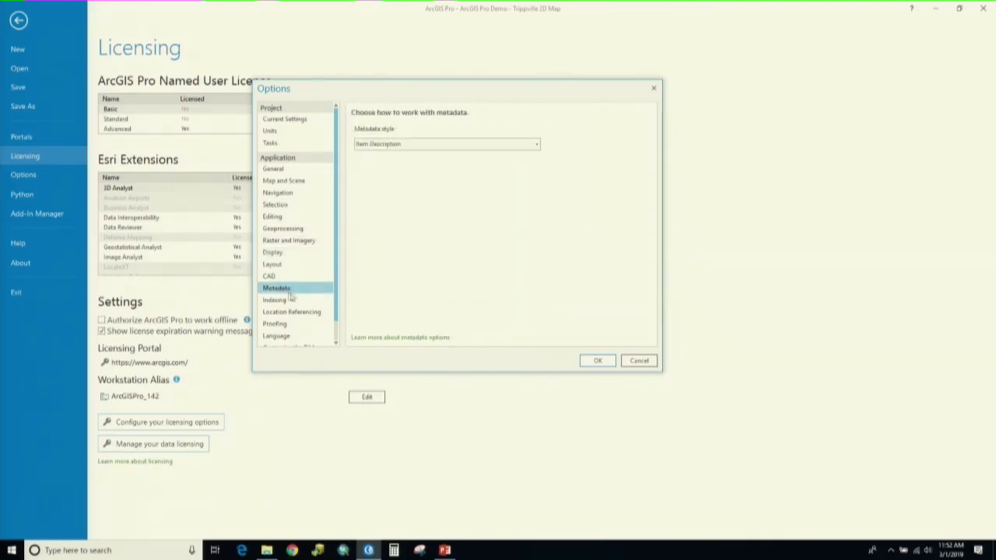
pyautogui.scroll(-1, 306, 275)
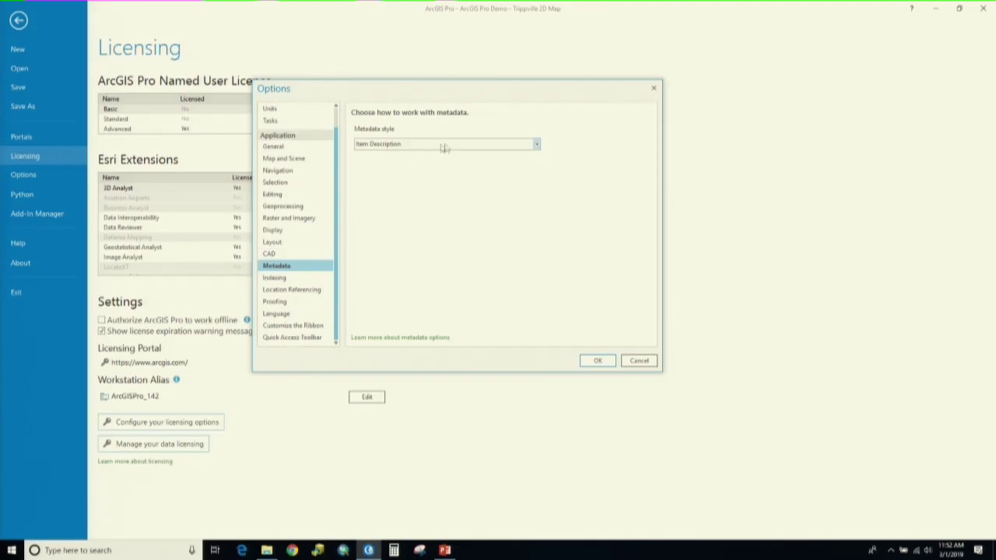
pyautogui.click(299, 282)
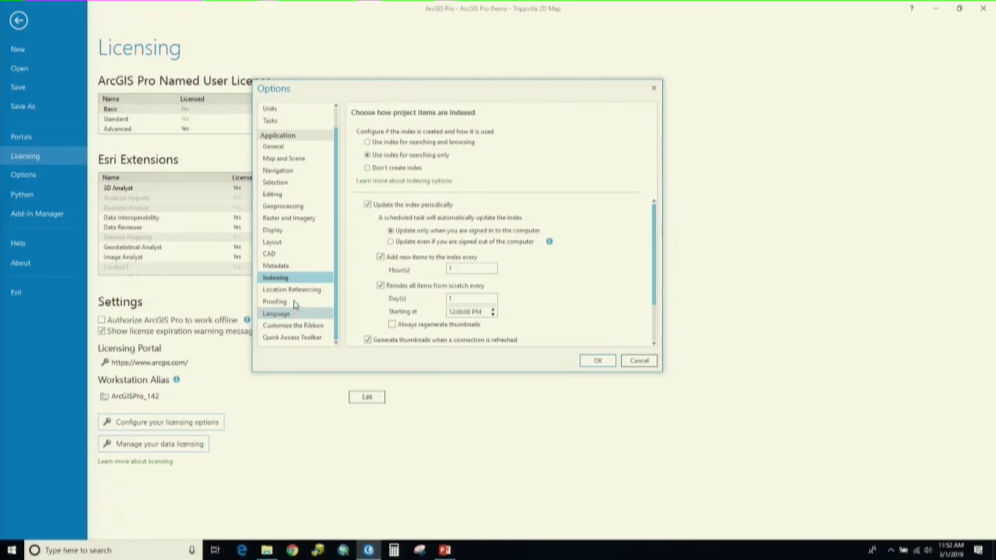
pyautogui.click(284, 303)
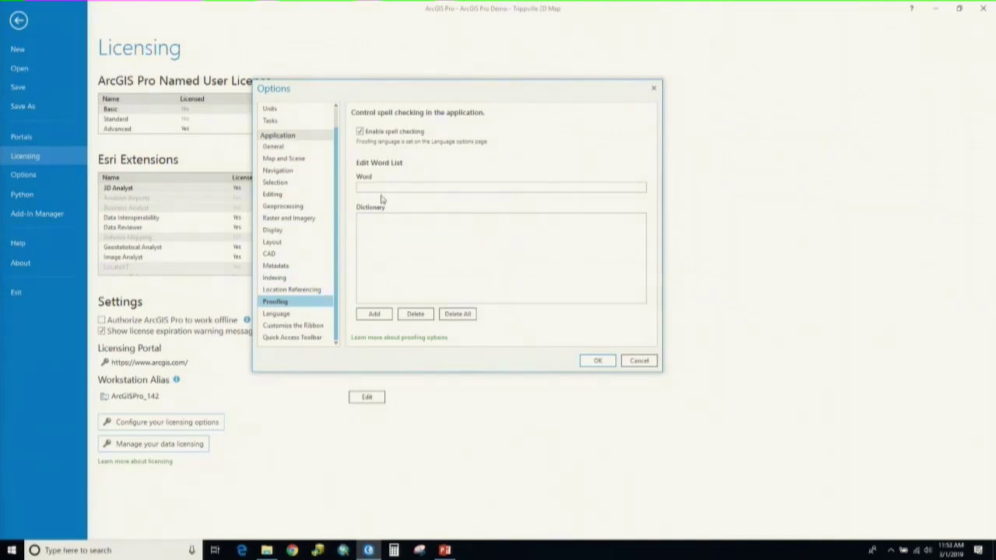
# Review the customization options for the ribbon and the Quick Access Toolbar, and close Options without applying changes
pyautogui.click(303, 326)
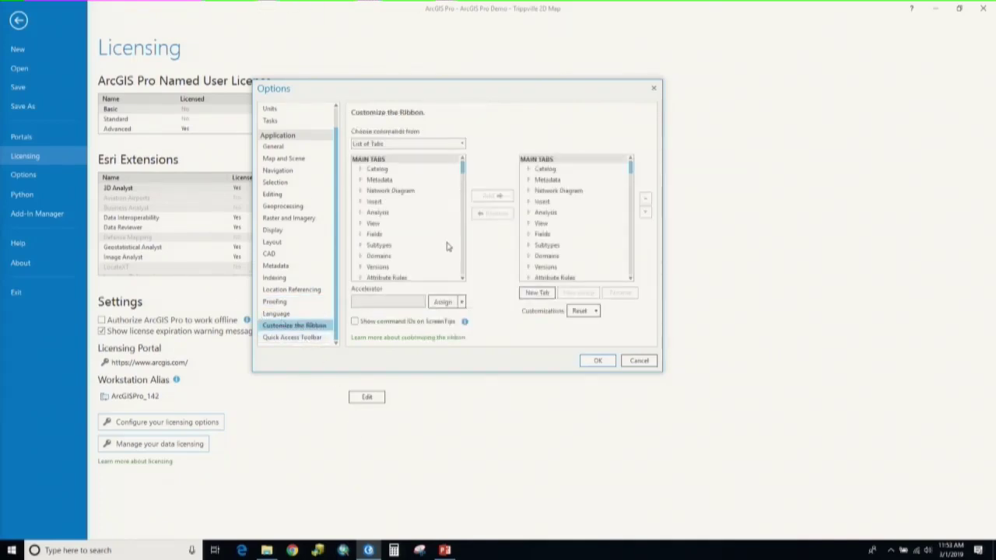
pyautogui.click(311, 340)
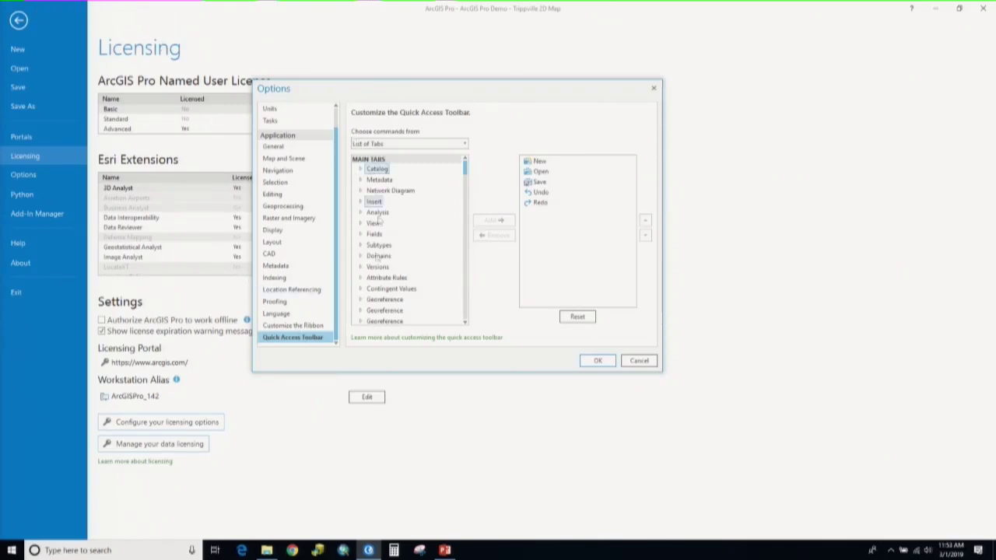
pyautogui.click(638, 363)
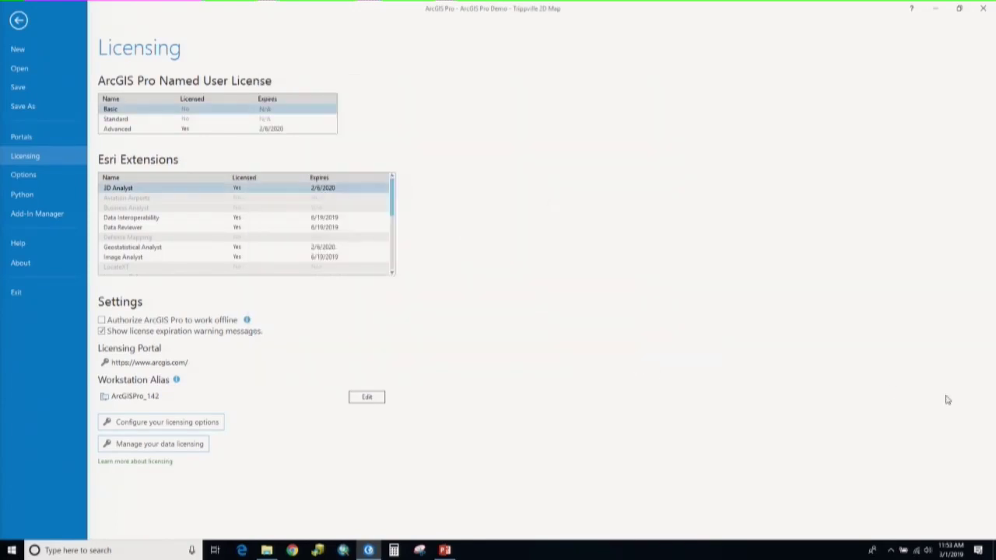
# Return to the Trippville 2D Map and review the tools for packaging, sharing and exporting
pyautogui.click(19, 20)
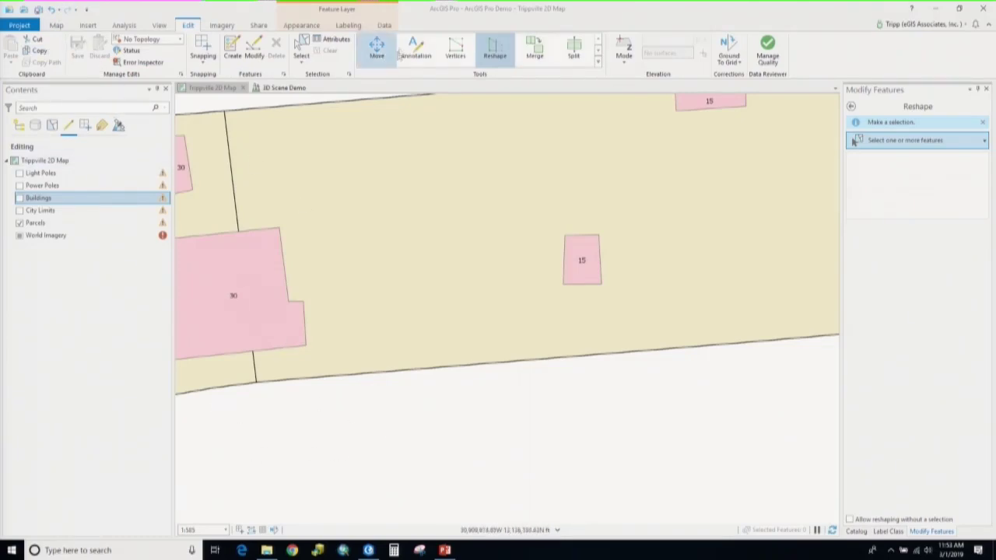
pyautogui.click(259, 25)
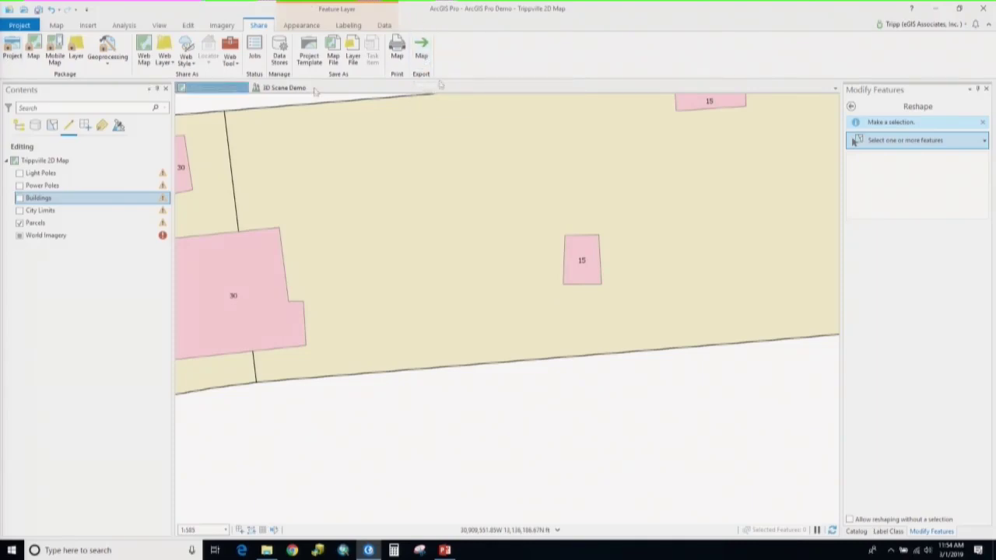
pyautogui.click(218, 86)
# Open the Geoprocessing tools, list them by toolbox, and widen the pane
pyautogui.click(121, 26)
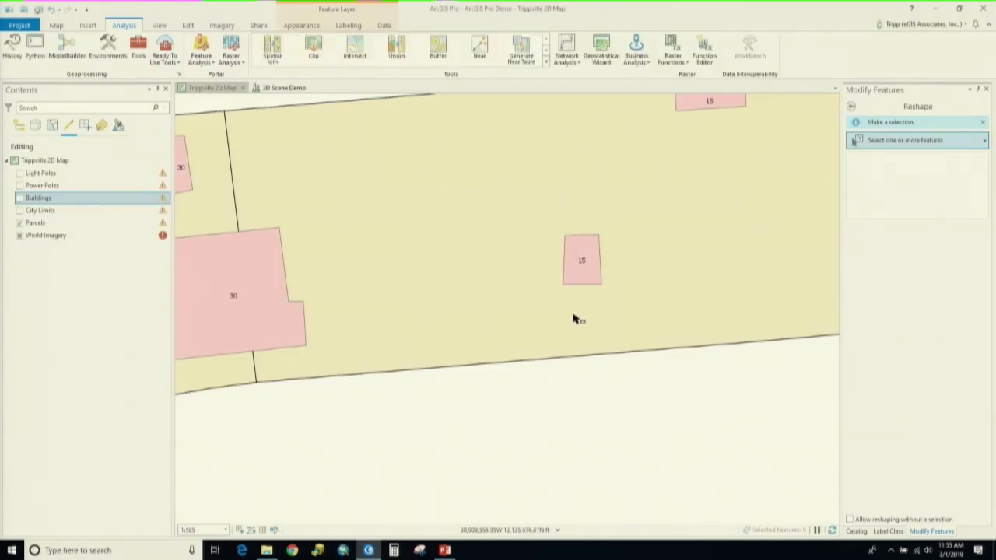
pyautogui.click(138, 51)
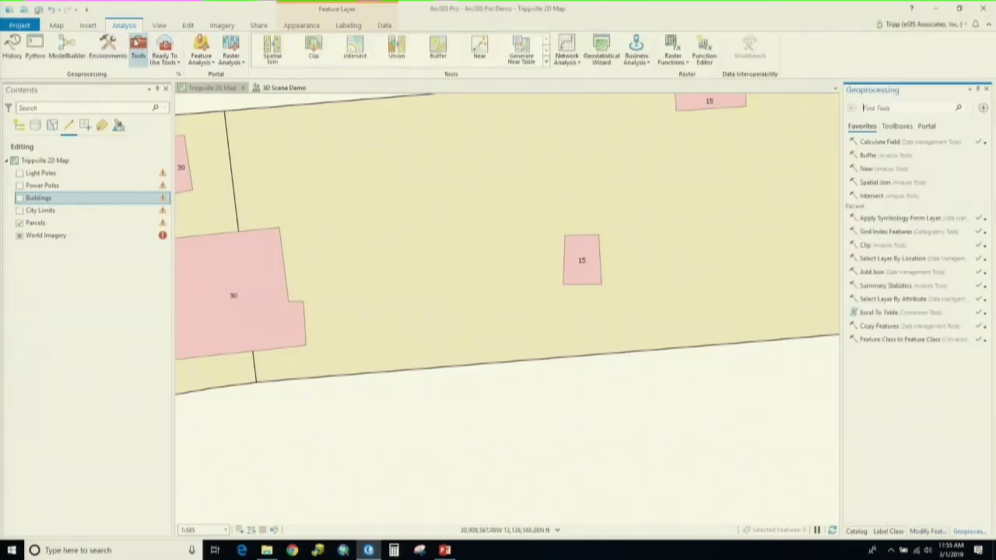
pyautogui.click(896, 127)
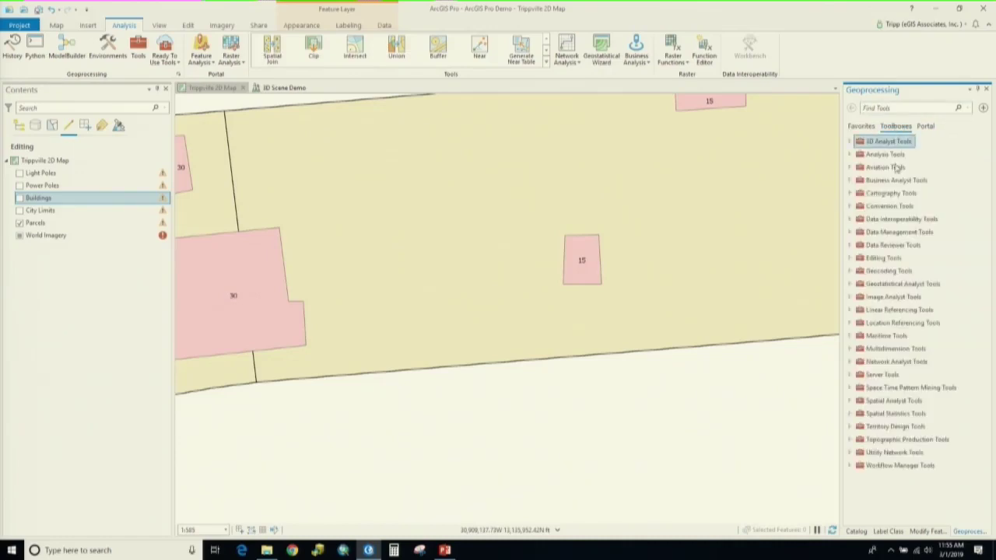
pyautogui.click(801, 183)
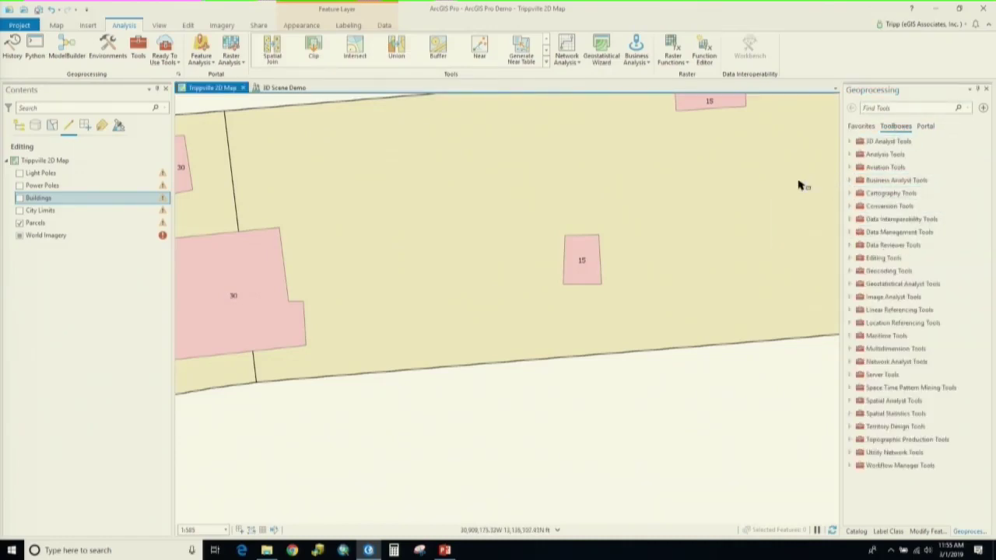
pyautogui.moveTo(834, 190); pyautogui.dragTo(751, 194)
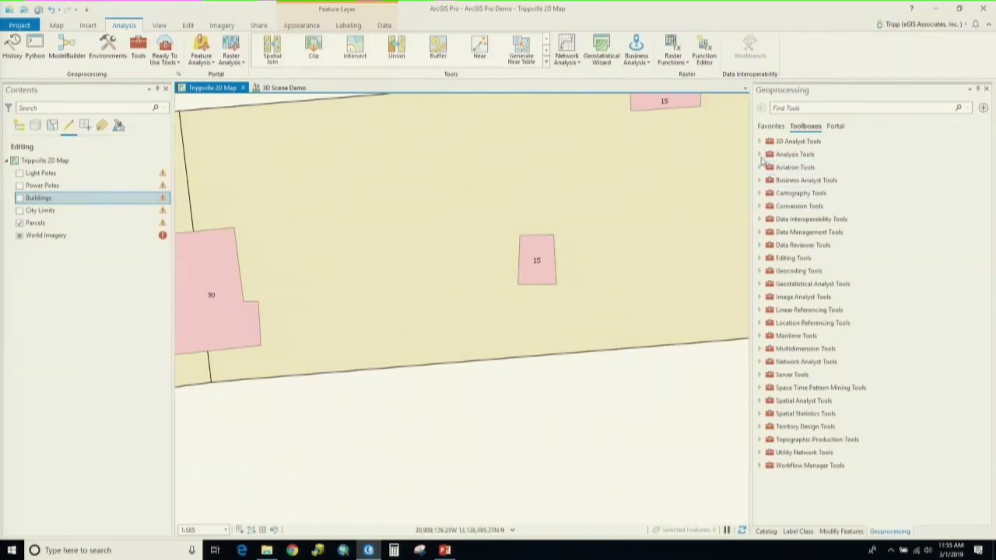
# Examine the Excel tools in the Conversion Tools toolbox, collapse it, and view the Ready To Use Tools
pyautogui.click(759, 206)
pyautogui.click(768, 218)
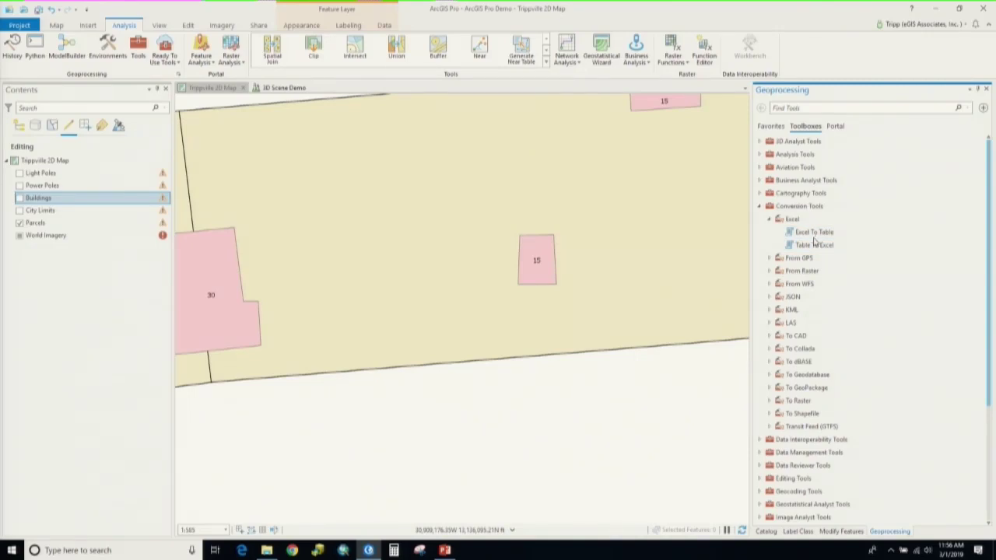
pyautogui.click(759, 207)
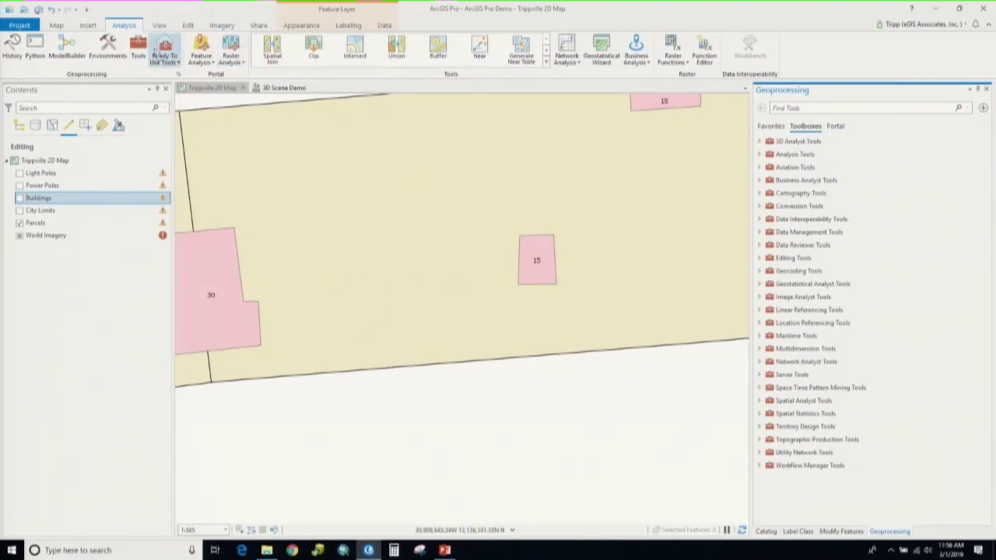
pyautogui.click(168, 62)
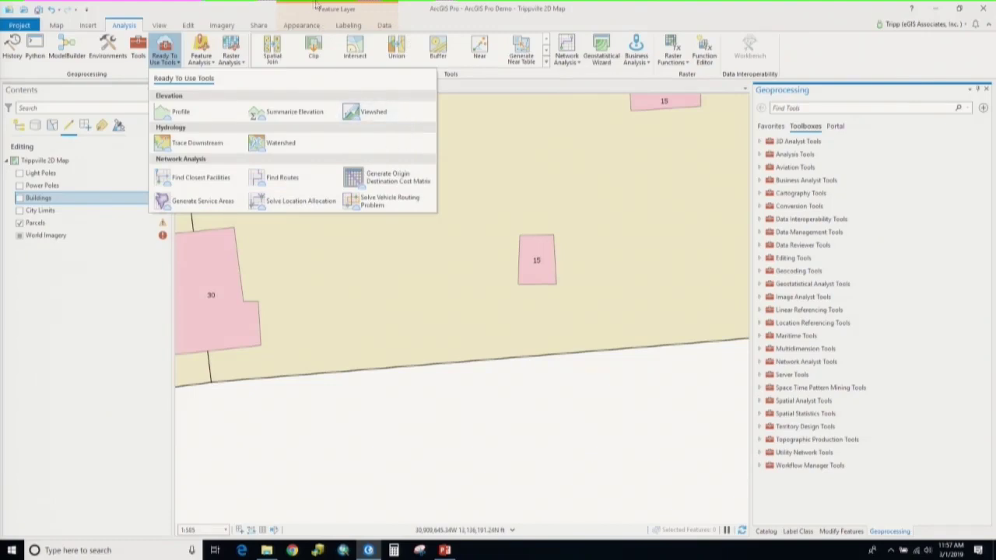
# Display the Key Facts infographic for a spot in the large parcel beside the small building labelled 15
pyautogui.click(56, 25)
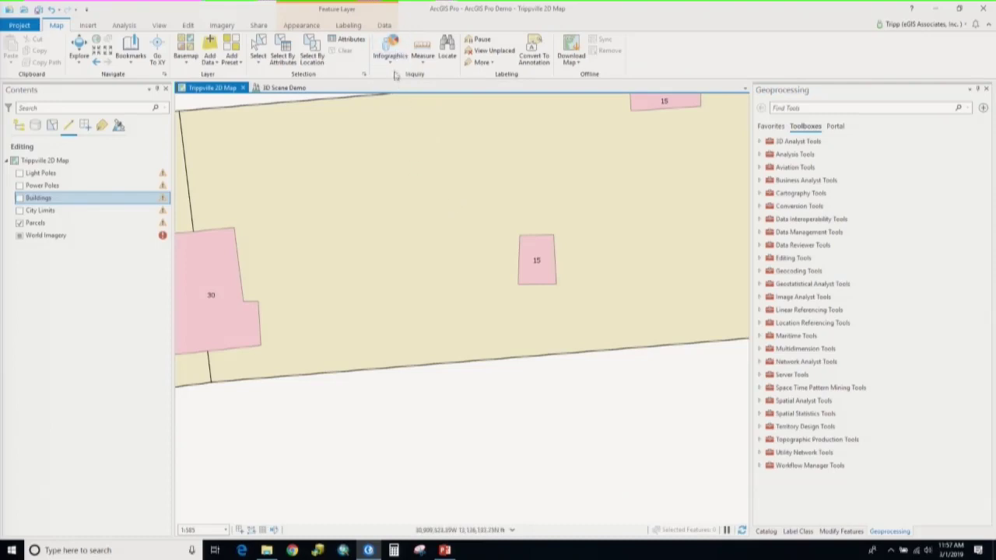
pyautogui.click(393, 68)
pyautogui.click(398, 49)
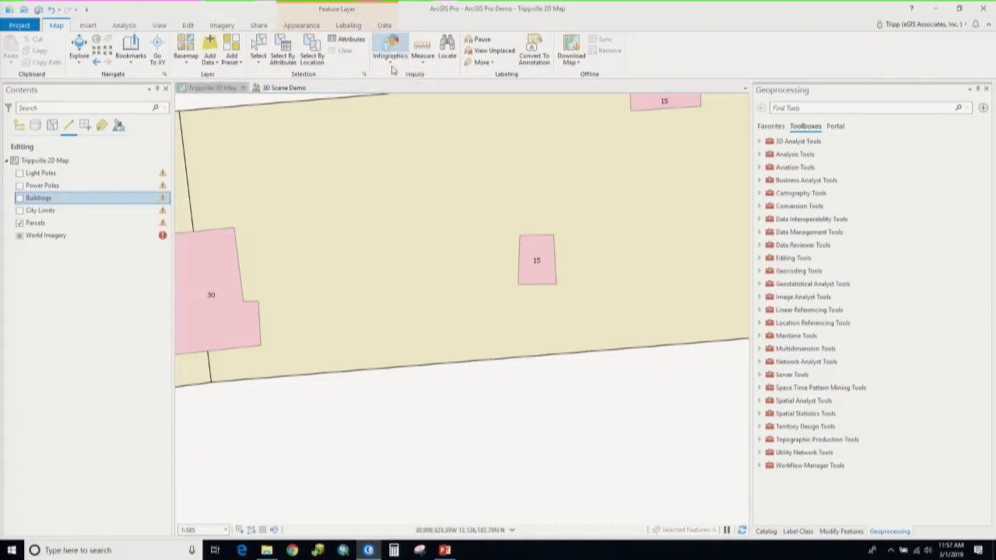
pyautogui.click(448, 221)
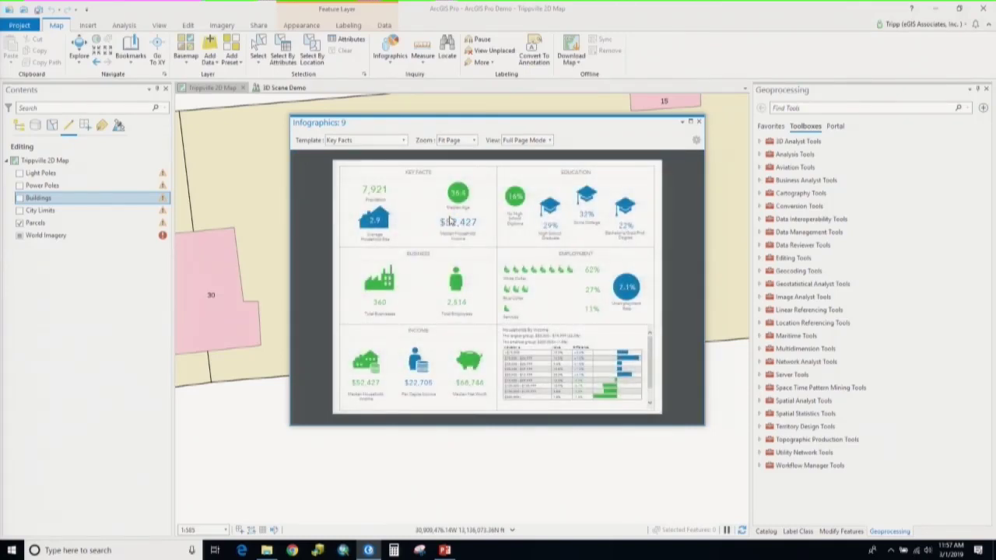
# Switch the infographic to the Marketing Profile template, review it, and close the infographic window
pyautogui.click(401, 141)
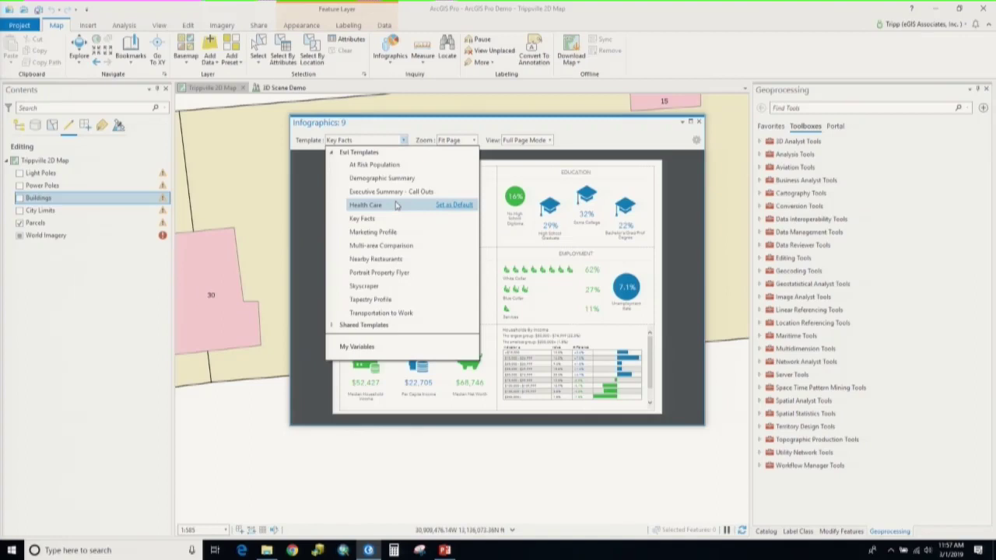
pyautogui.click(390, 232)
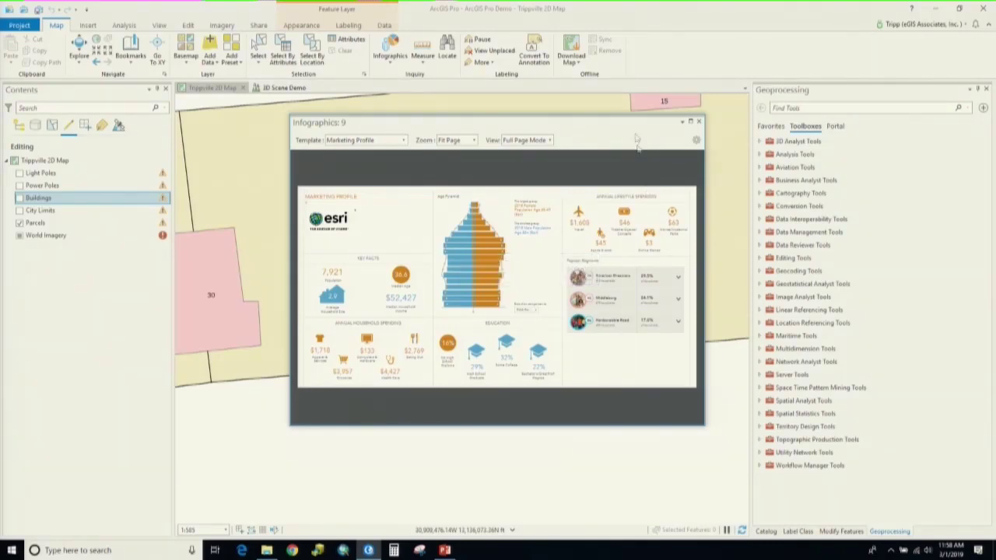
pyautogui.click(698, 122)
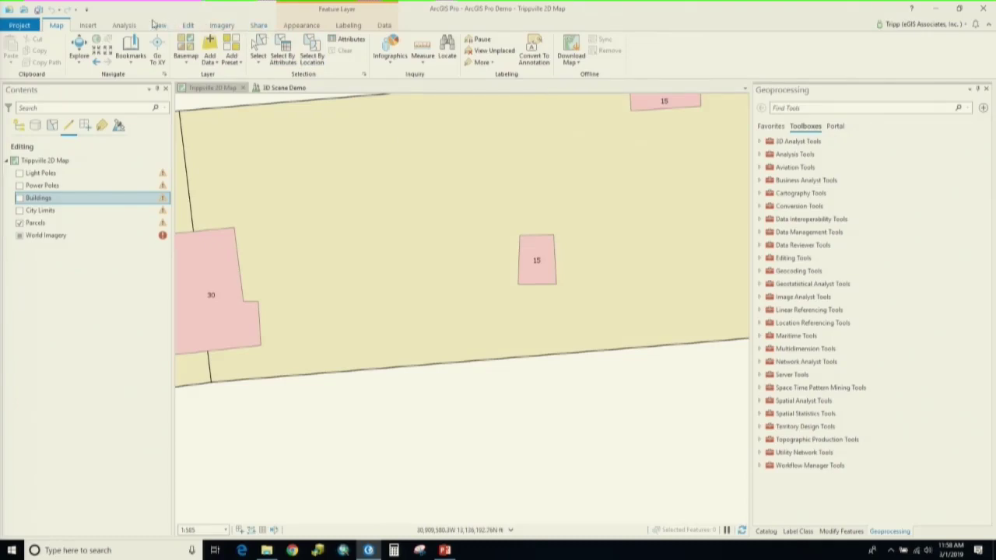
# Review the Ready To Use Tools for elevation, hydrology and network analysis, and return to the map navigation and inquiry tools
pyautogui.click(118, 27)
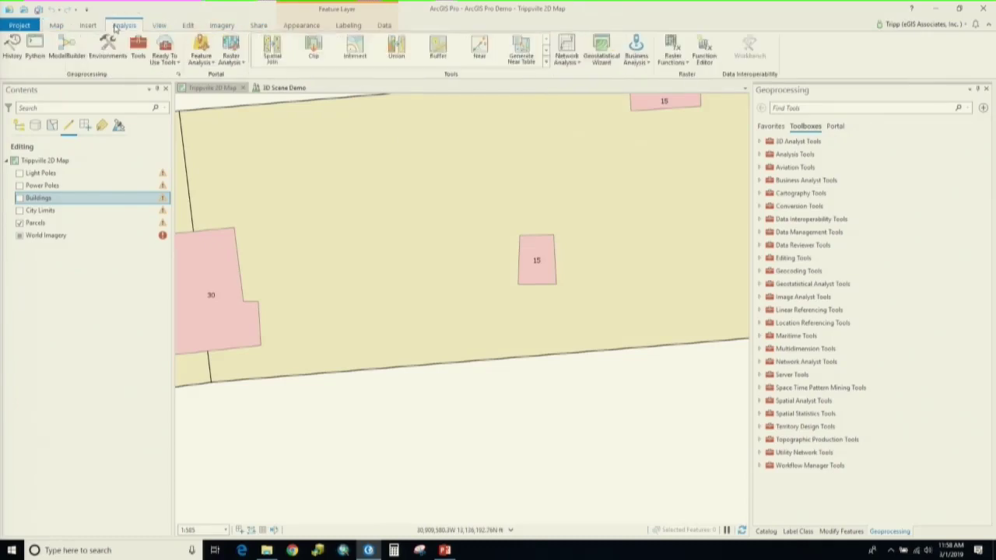
pyautogui.click(159, 66)
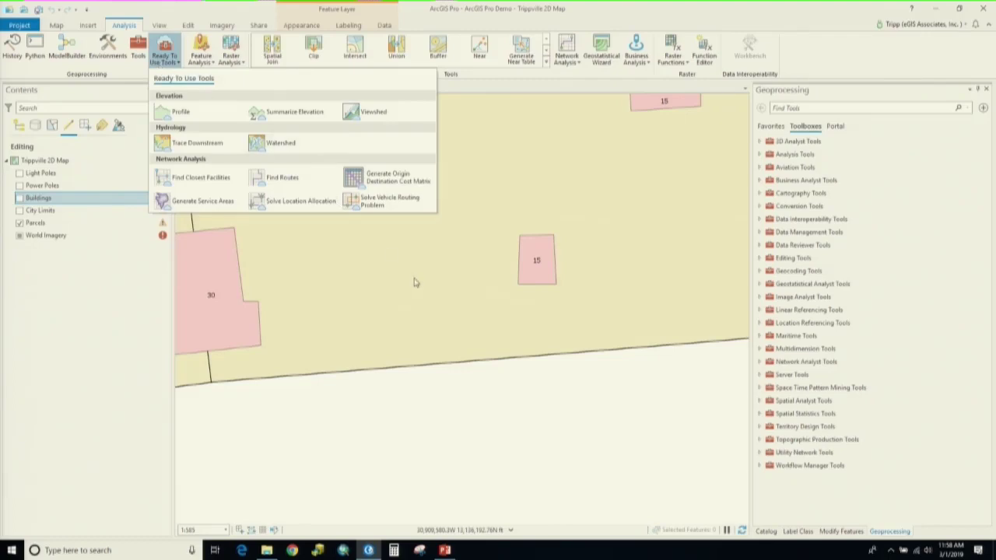
pyautogui.click(610, 21)
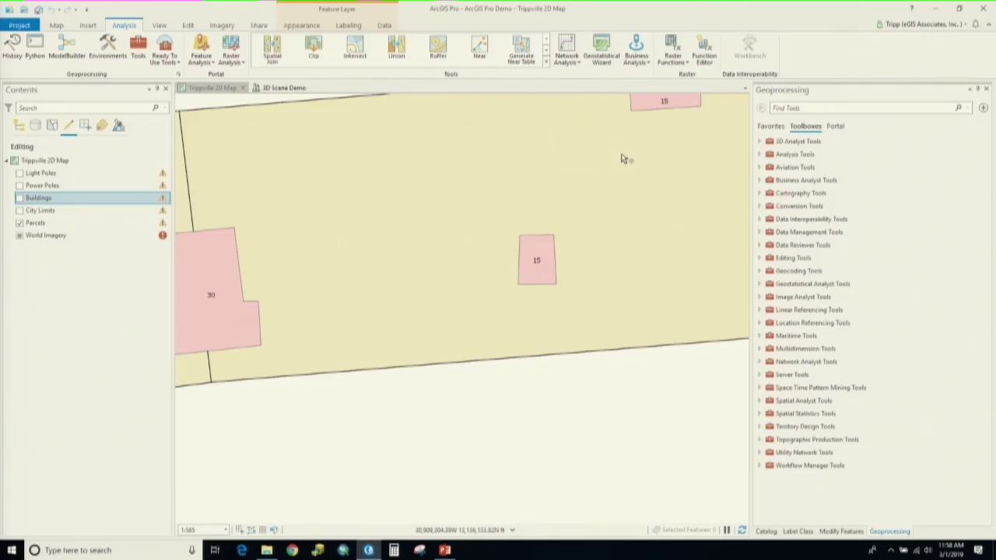
pyautogui.click(176, 59)
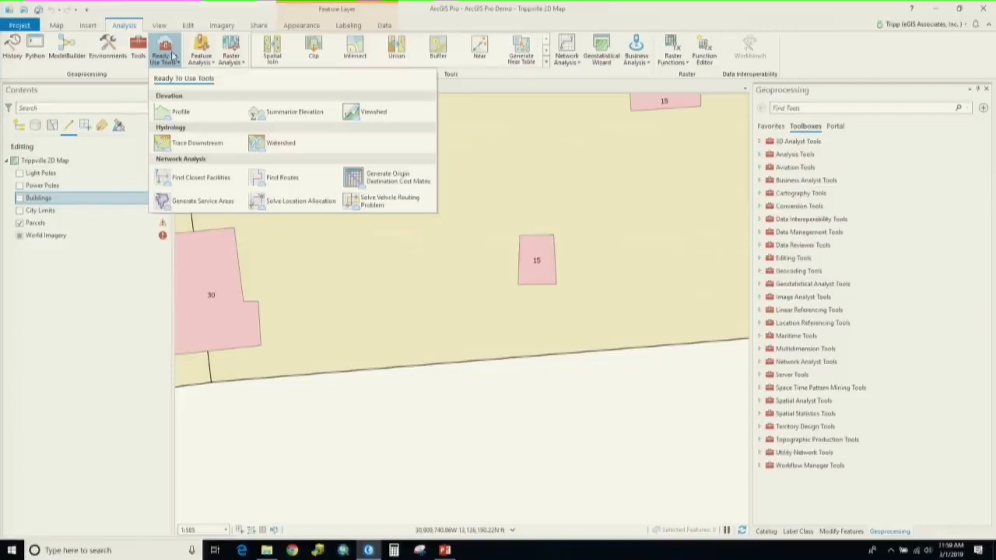
pyautogui.click(59, 26)
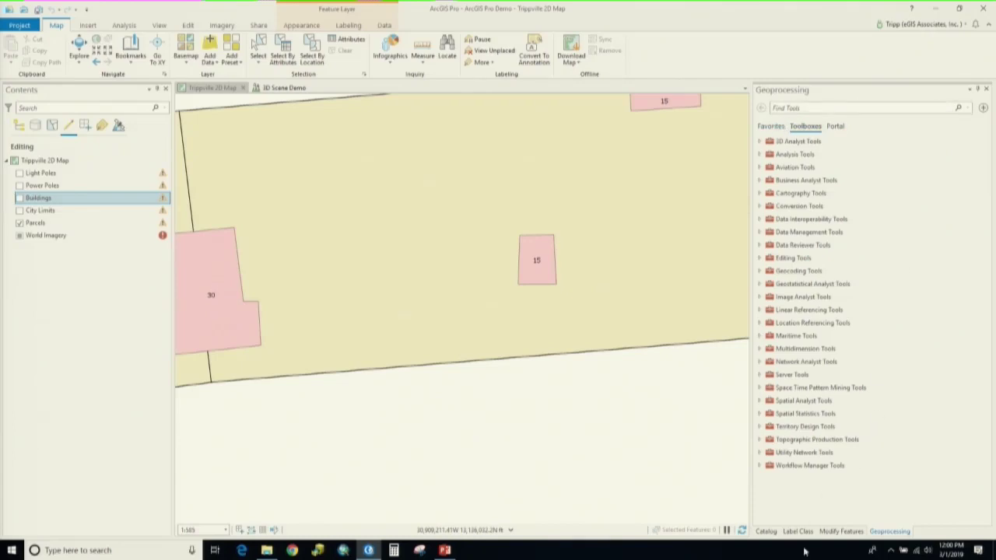
# Show the project's Catalog and expand its Maps, Toolboxes and Databases
pyautogui.click(767, 535)
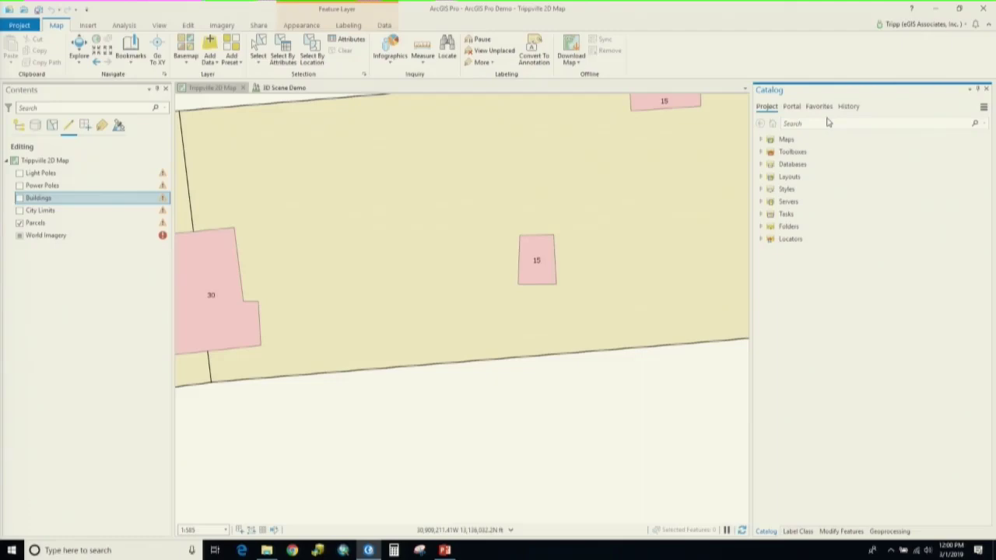
pyautogui.click(761, 140)
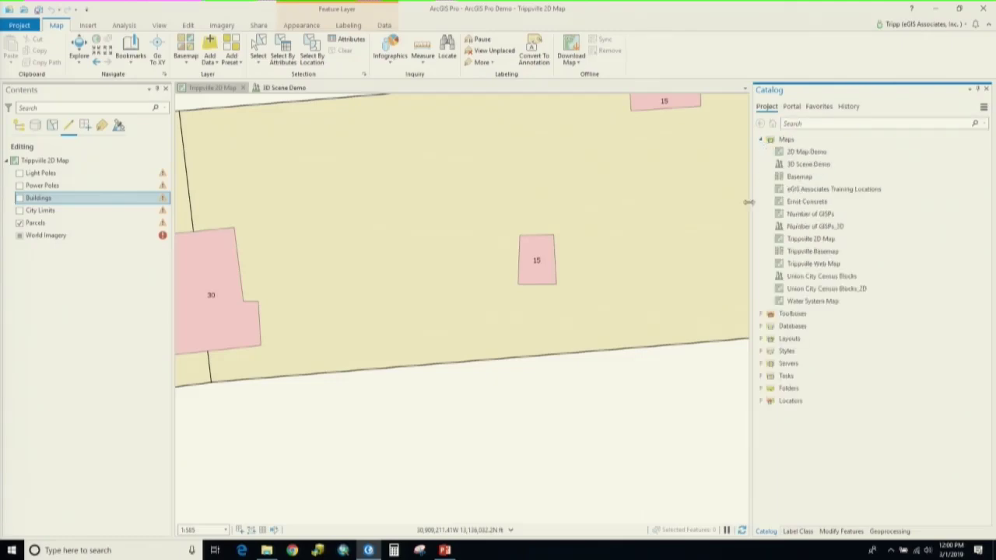
pyautogui.click(761, 315)
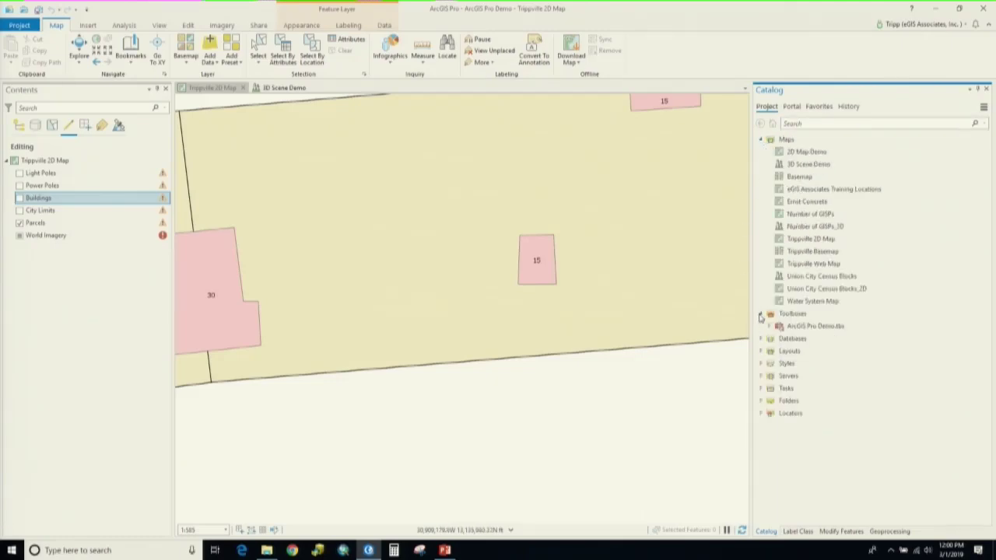
pyautogui.click(761, 340)
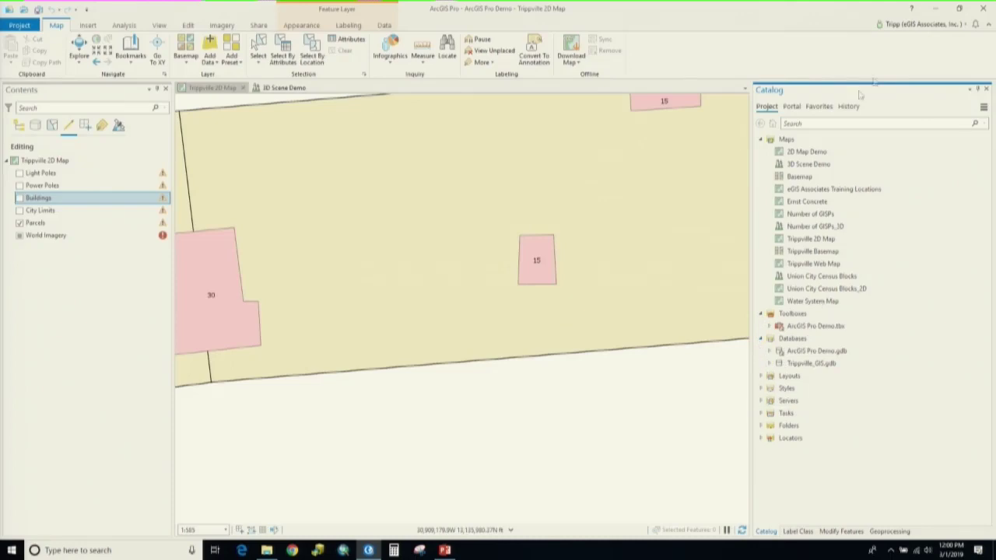
# Browse the portal's My Content, Groups, All Portal and Living Atlas collections, and look through the rest of the My Content items
pyautogui.click(791, 108)
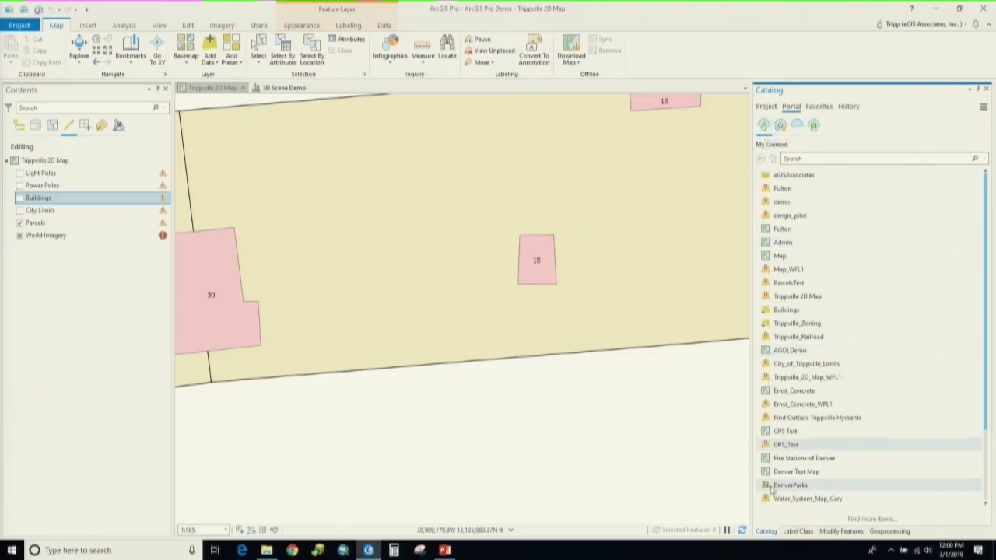
pyautogui.click(780, 125)
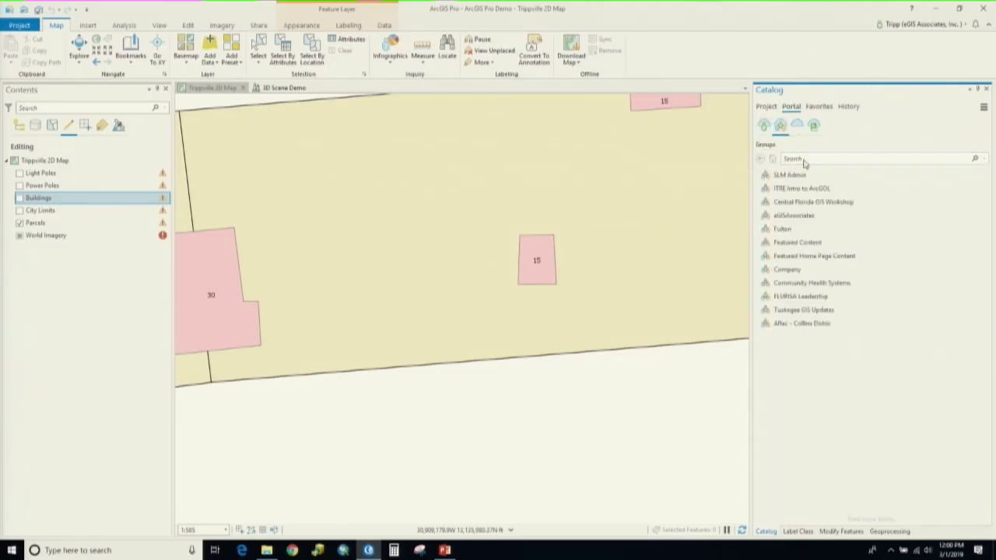
pyautogui.click(796, 125)
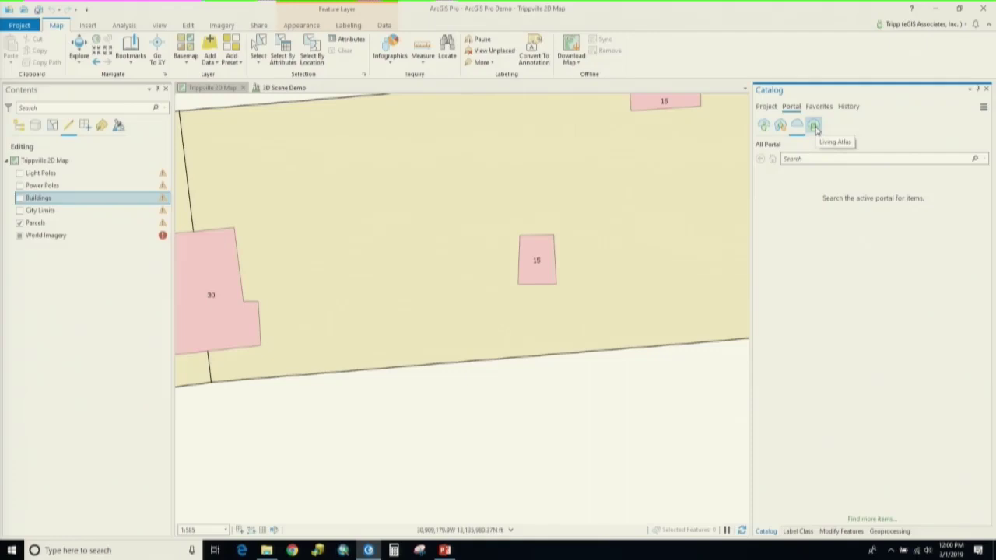
pyautogui.click(814, 126)
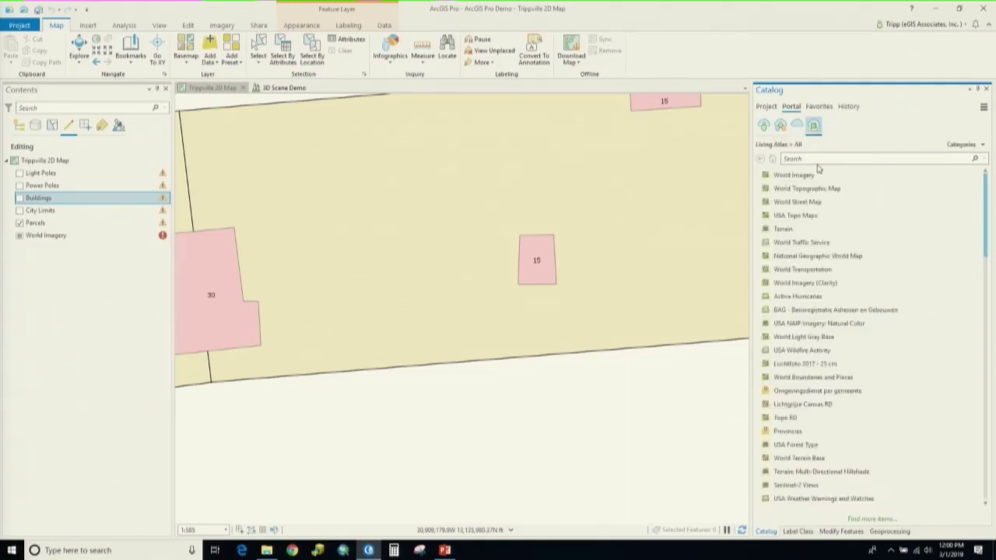
pyautogui.click(762, 127)
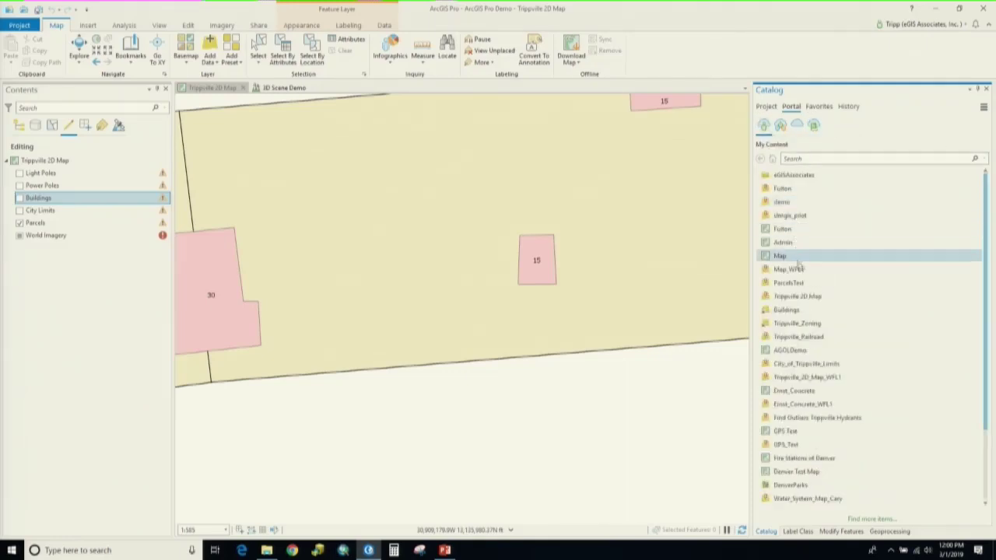
pyautogui.scroll(-3, 839, 296)
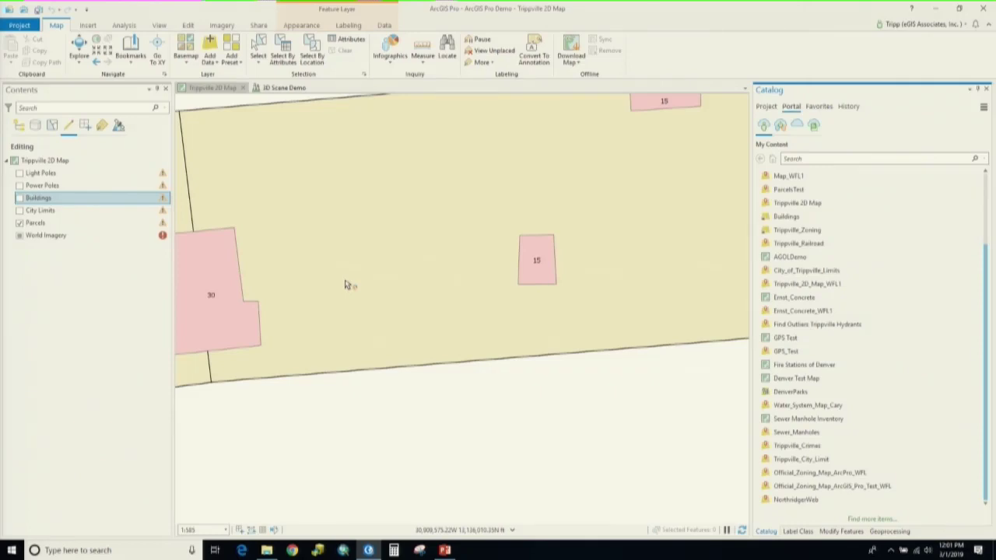
pyautogui.click(760, 129)
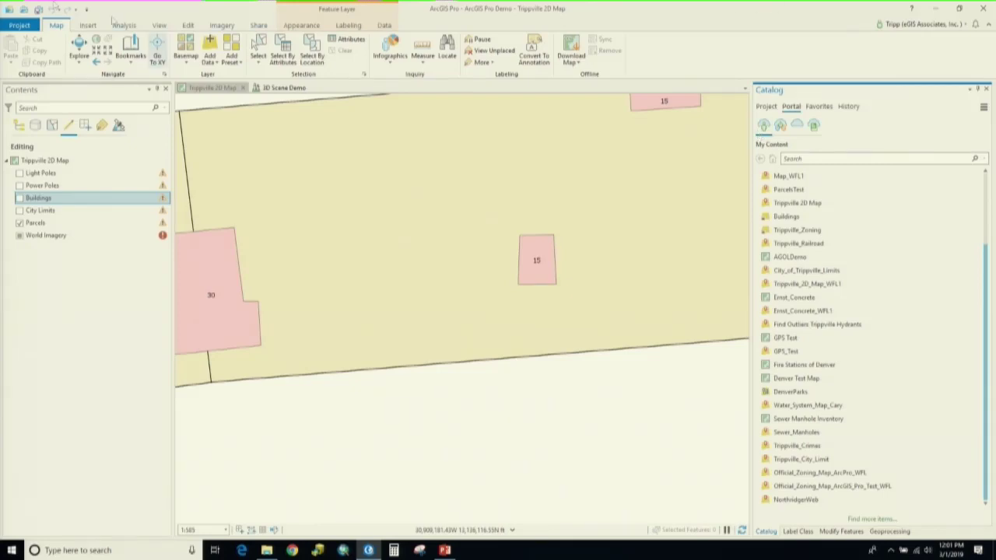
# Examine the session and versioning settings in the application's Editing options, close them without changes, and return to the map
pyautogui.click(19, 25)
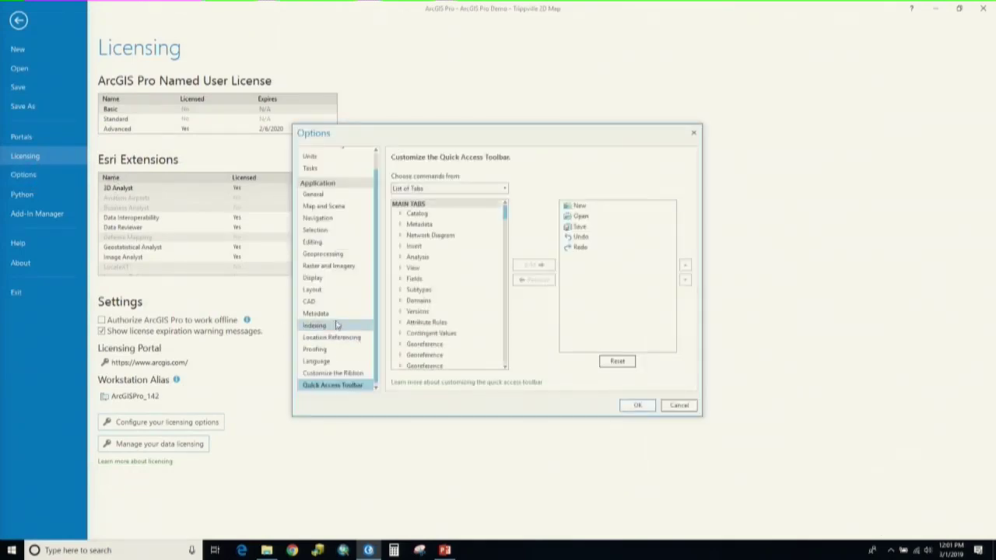
pyautogui.click(338, 244)
pyautogui.scroll(-5, 516, 298)
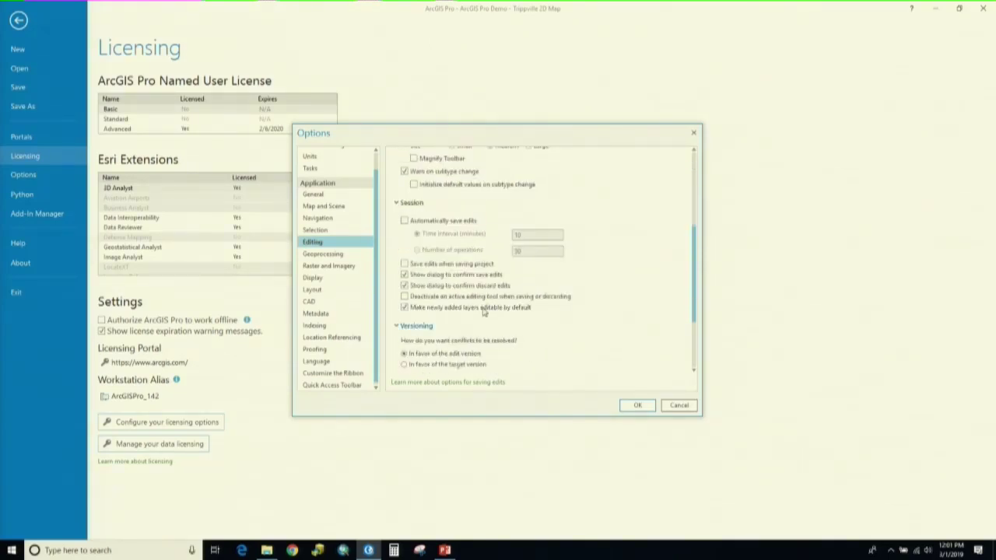
pyautogui.scroll(-3, 455, 280)
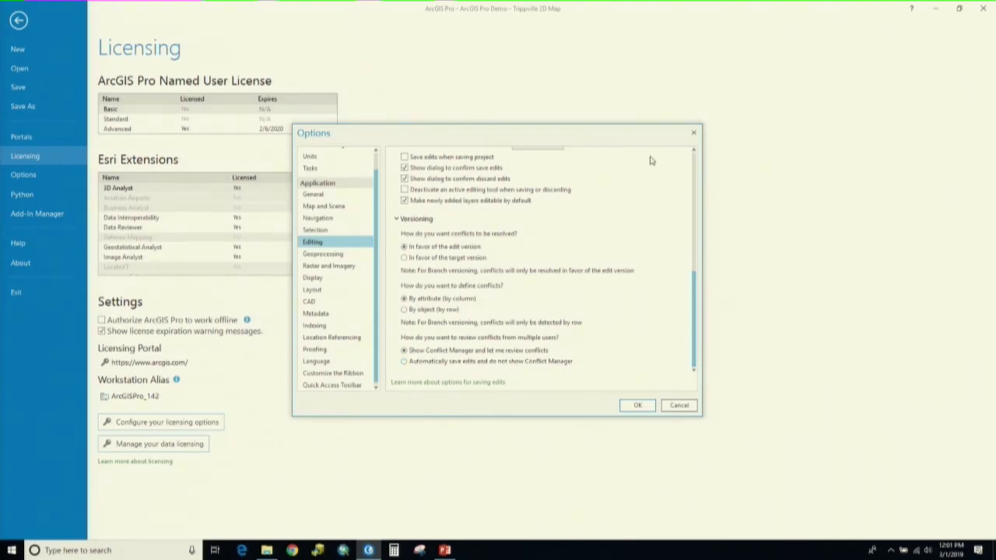
pyautogui.click(691, 135)
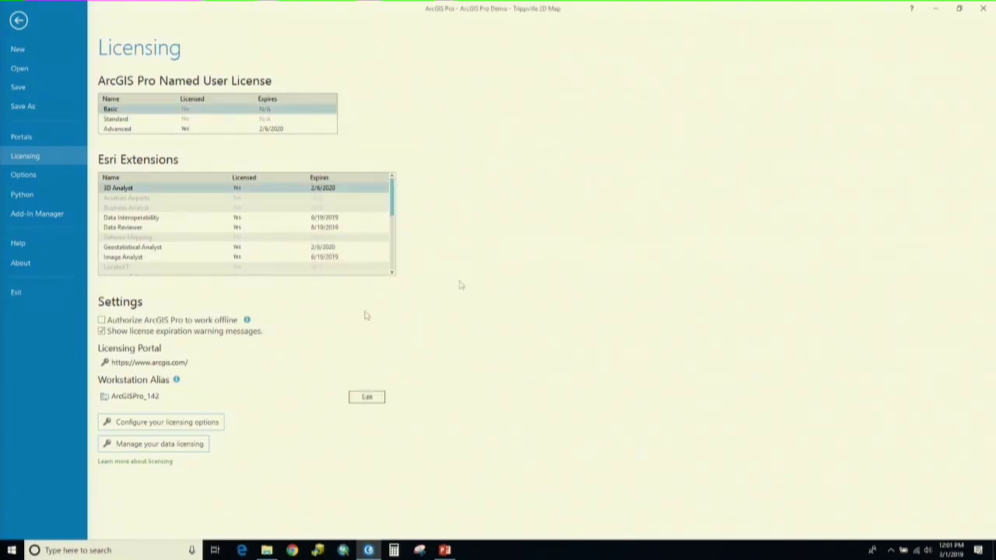
pyautogui.click(19, 20)
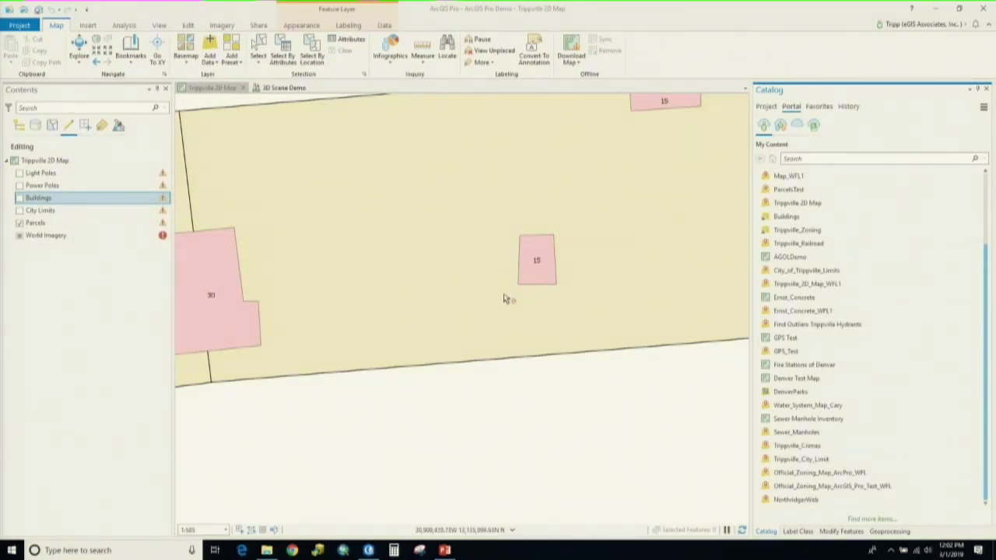
# Review the topology choices for editing and the full gallery of feature editing tools, including Explode, and close the gallery
pyautogui.click(189, 25)
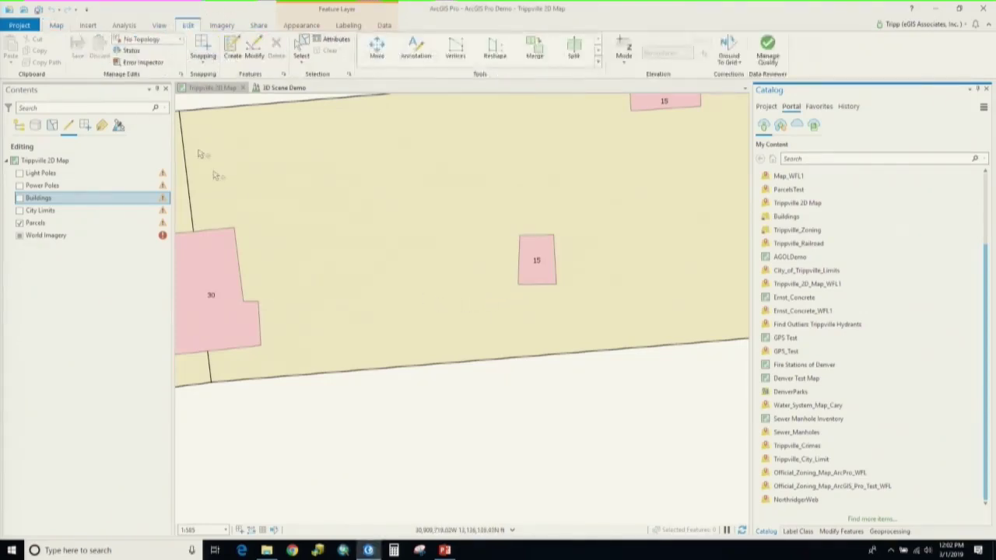
pyautogui.click(168, 42)
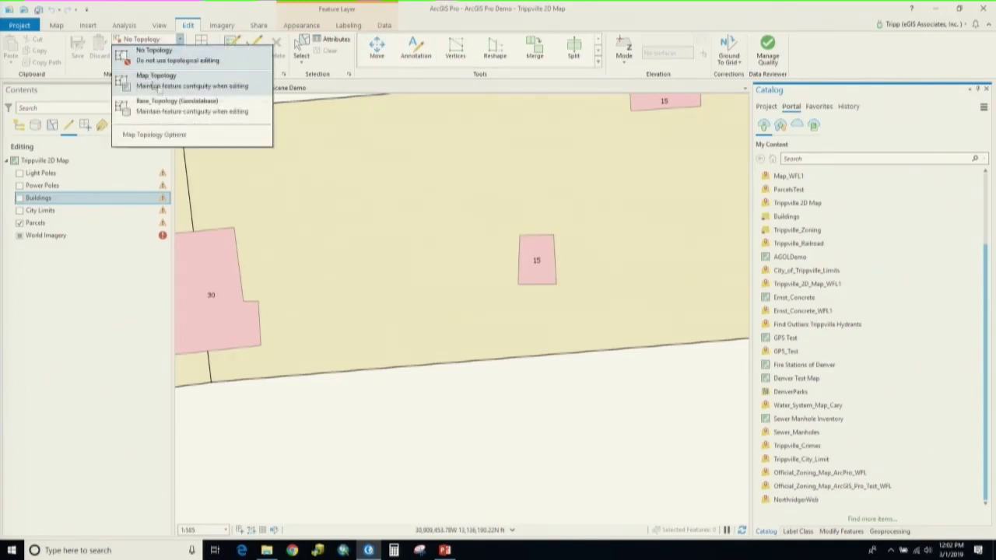
pyautogui.click(176, 13)
pyautogui.click(597, 64)
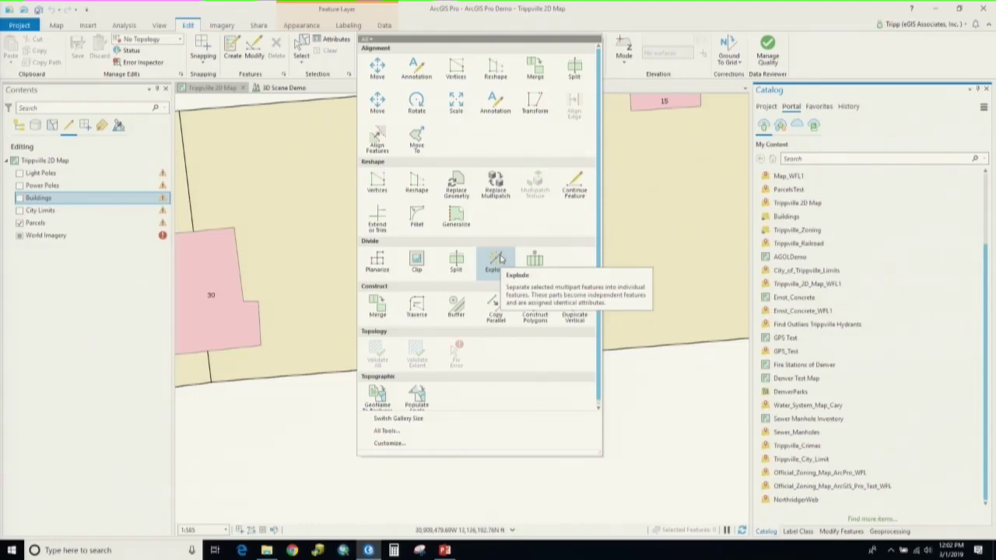
pyautogui.click(496, 261)
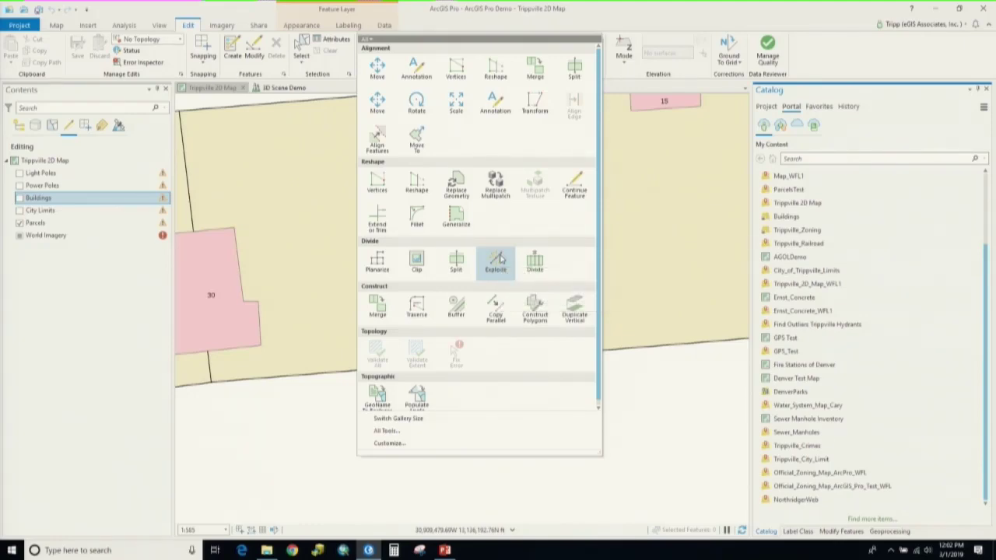
pyautogui.click(603, 28)
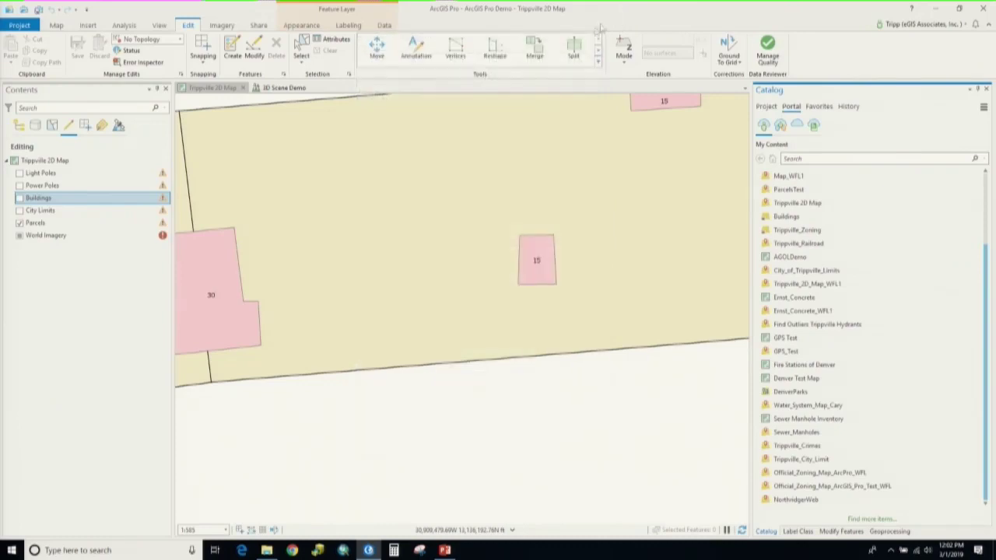